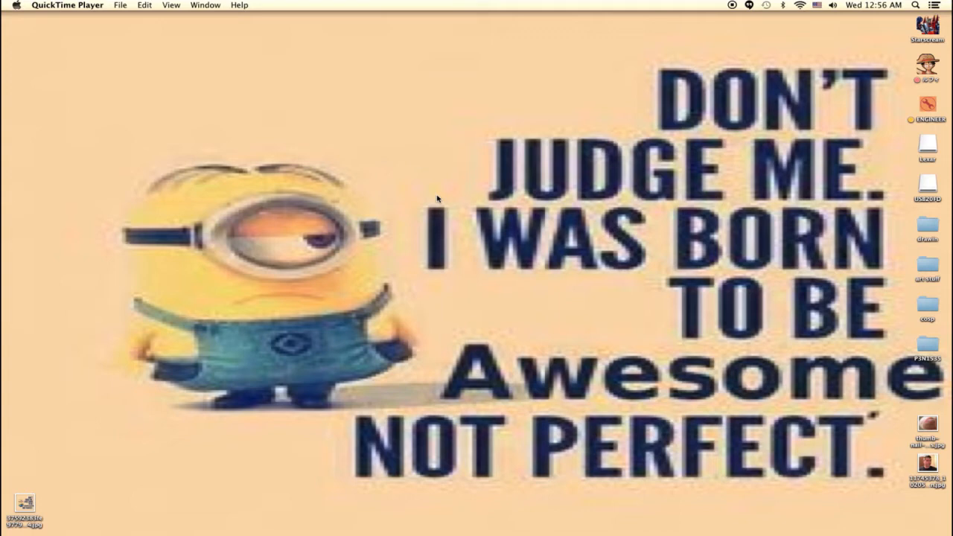
- Force-quit Minecraft and switch to Adobe Photoshop CS5
mouse_move(463, 525)
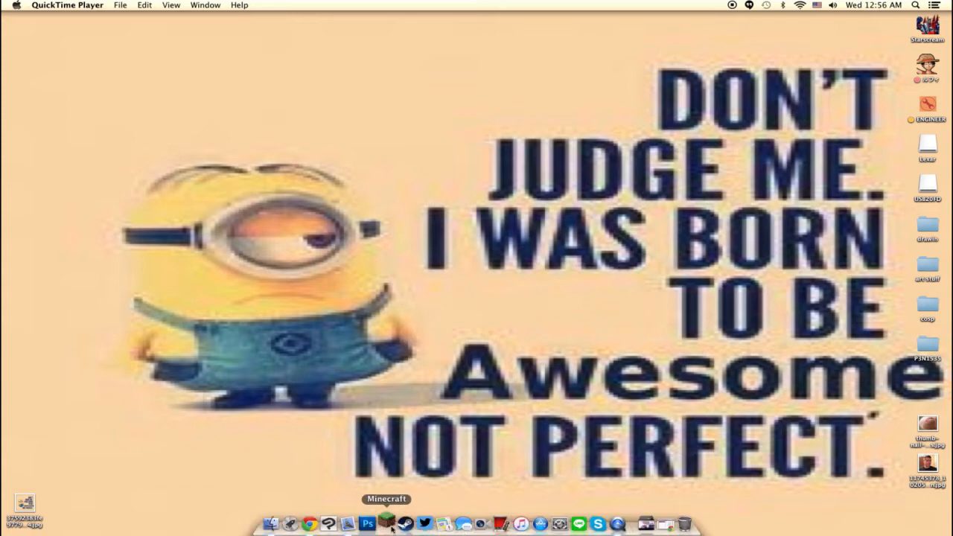
right_click(386, 524)
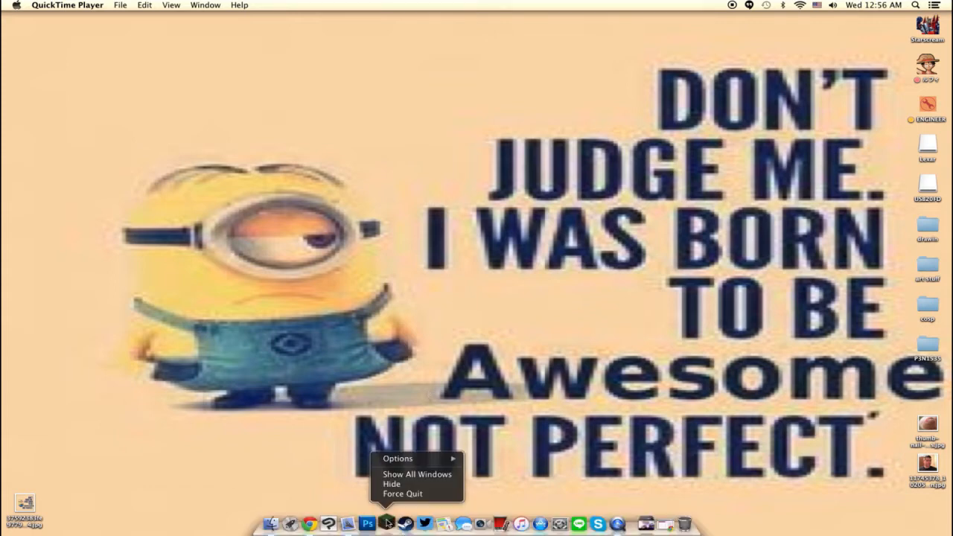
left_click(403, 493)
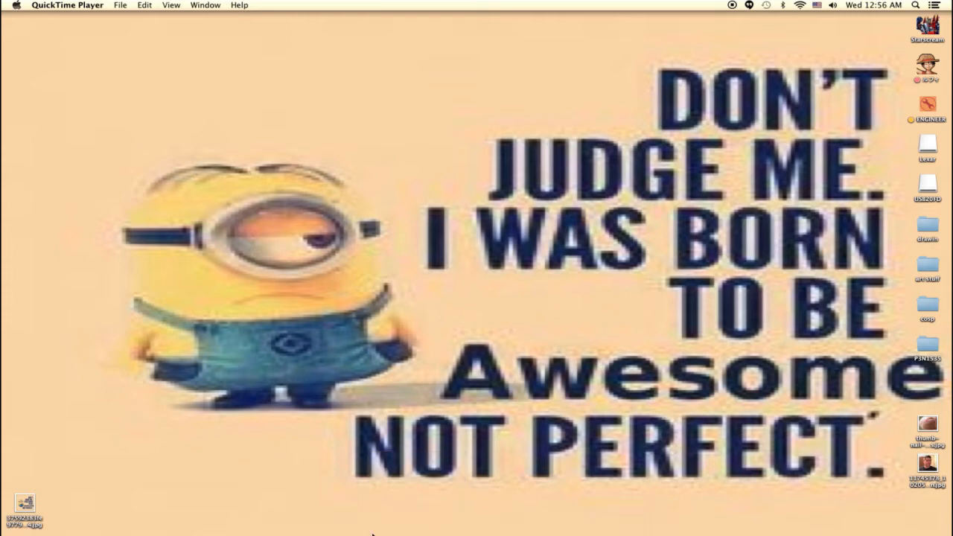
mouse_move(368, 532)
left_click(367, 524)
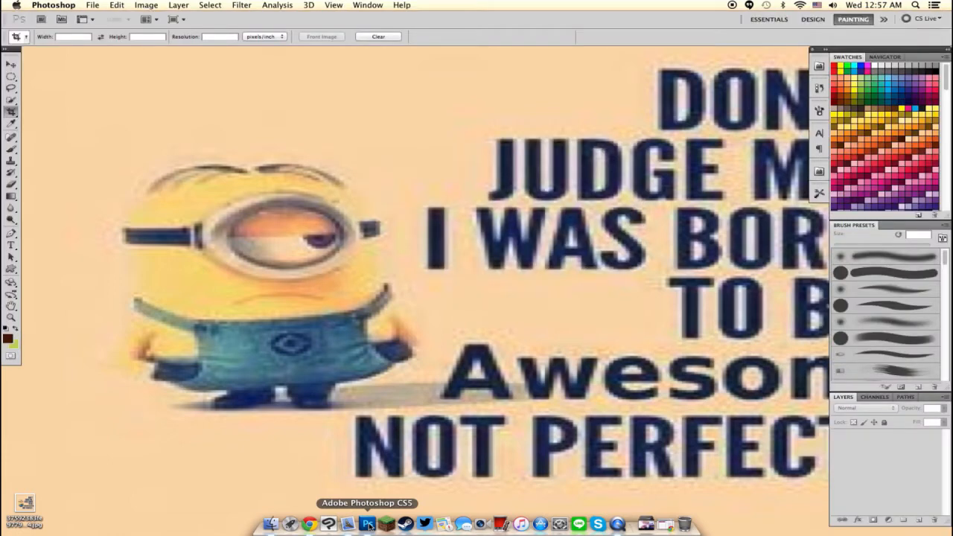
- Create a new white RGB document 1200 pixels wide and 700 pixels high at 72 pixels/inch, and move its window up slightly
left_click(93, 6)
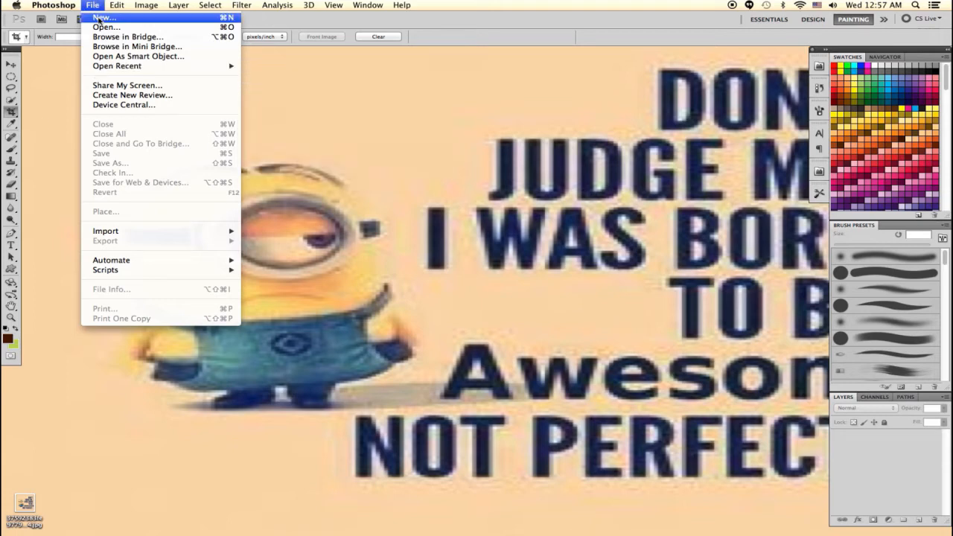
left_click(107, 19)
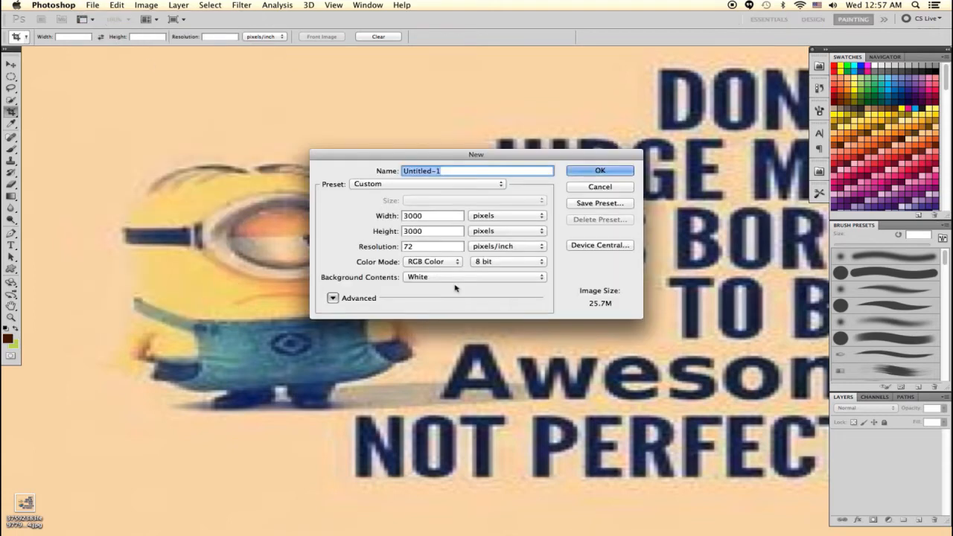
left_click_drag(423, 215, 352, 213)
type("1200")
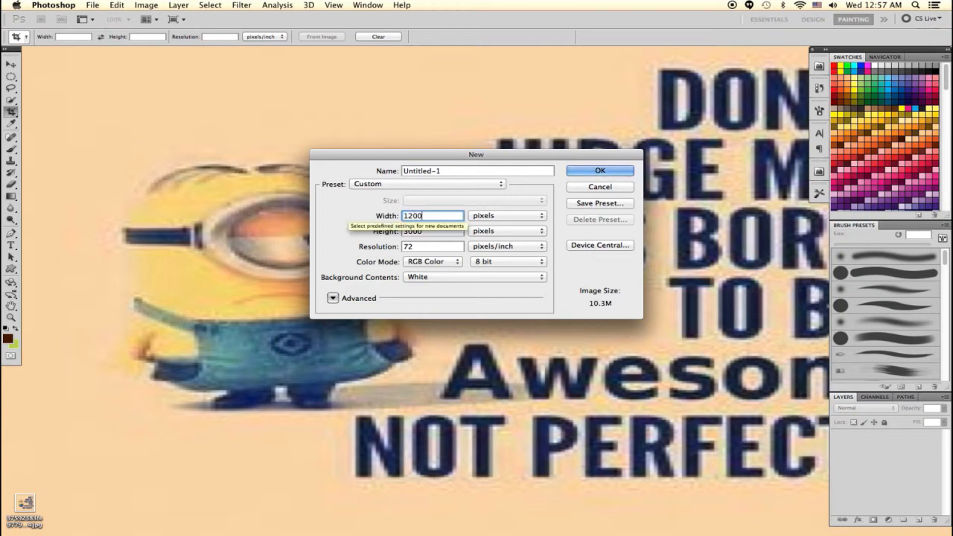
left_click(431, 184)
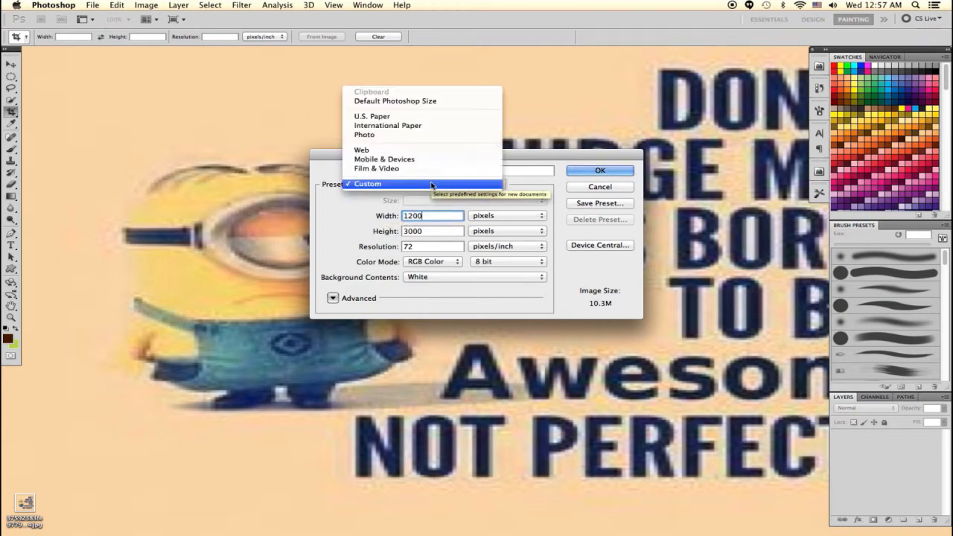
left_click(431, 184)
double_click(437, 233)
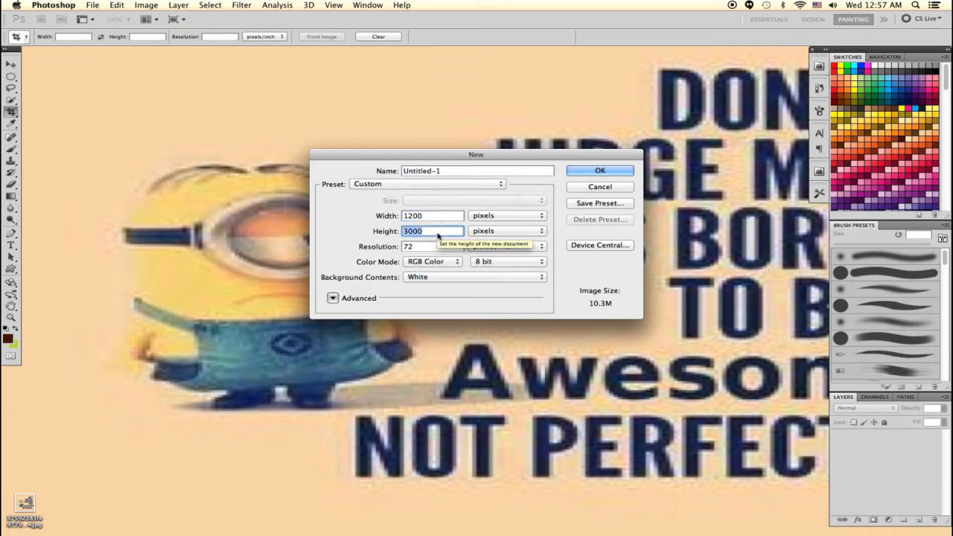
type("700")
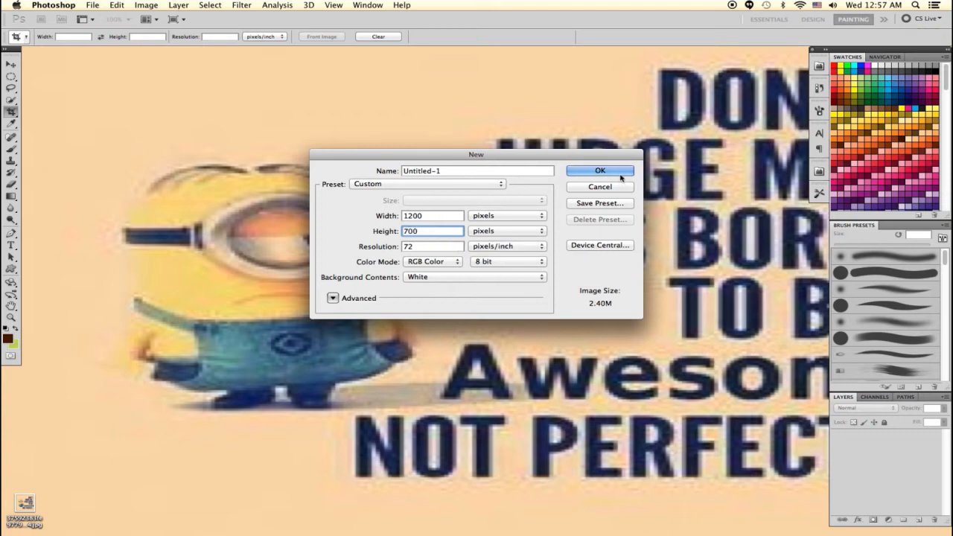
left_click(620, 174)
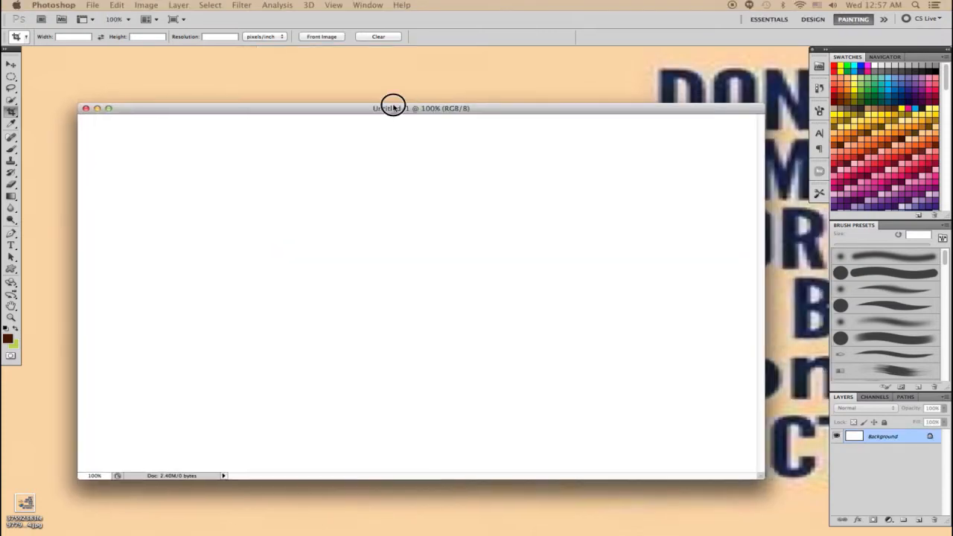
mouse_move(389, 102)
left_mouse_down()
mouse_move(368, 98)
mouse_move(395, 96)
left_mouse_up()
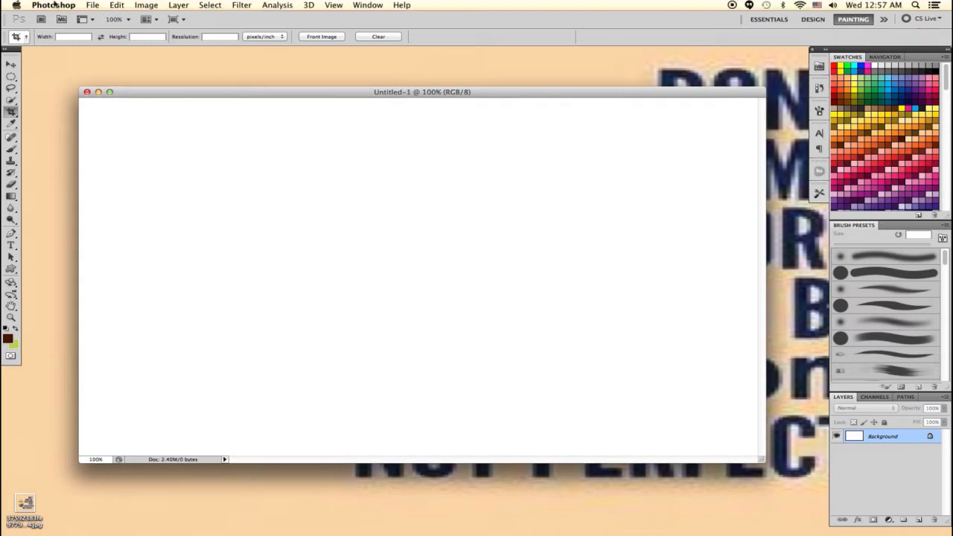
- Open the man's portrait photo and thumb-nail-fungus.jpg together from the Desktop folder
left_click(90, 6)
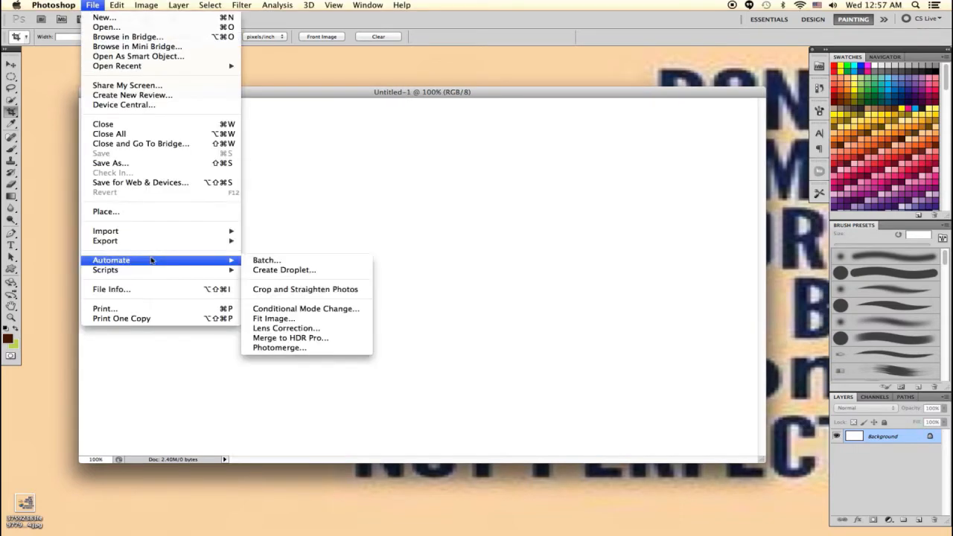
left_click(137, 20)
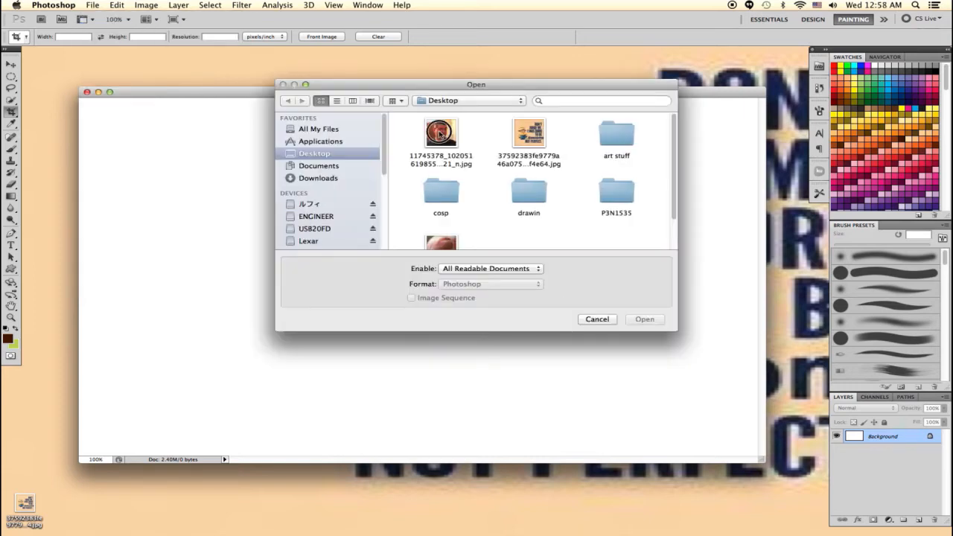
left_click(440, 134)
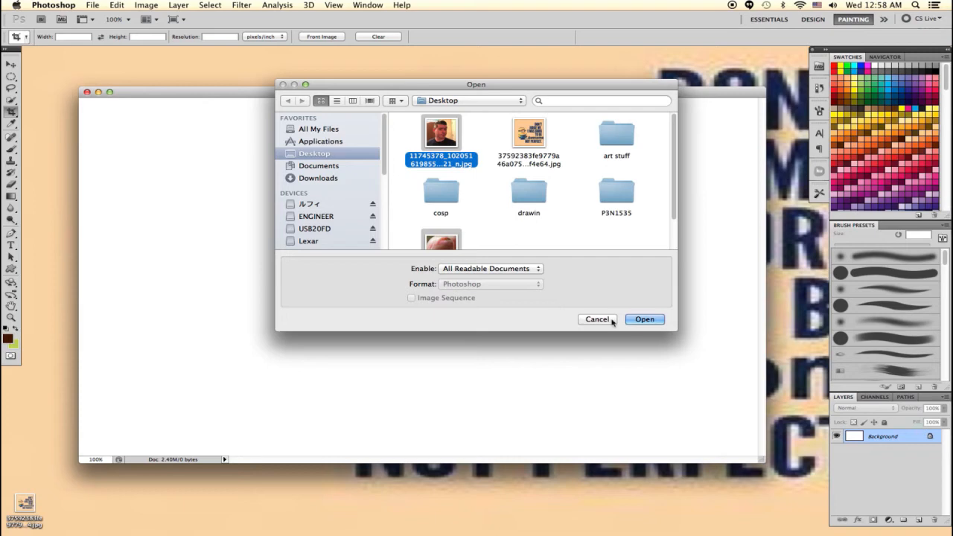
left_click(643, 320)
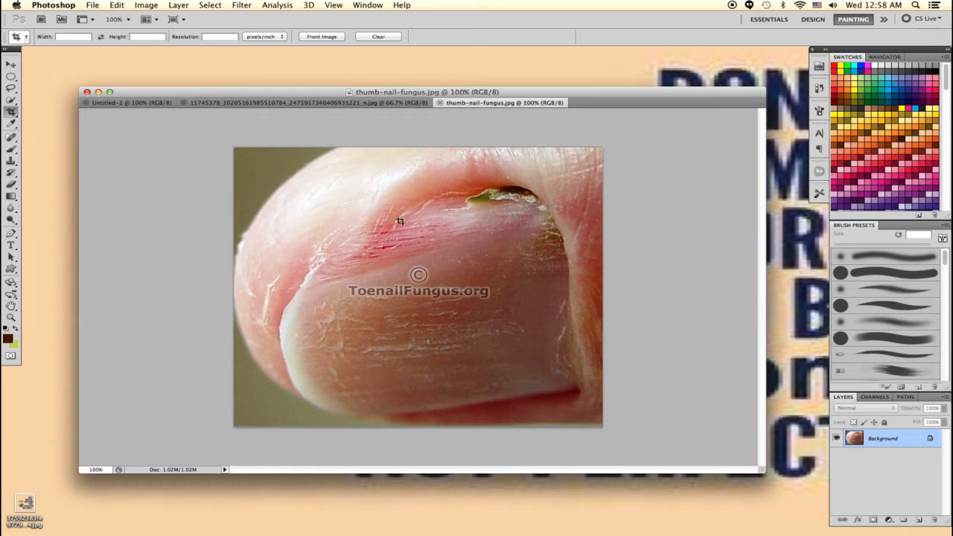
- Copy the whole thumb image, close its document, and paste it into Untitled-1
key("super+a")
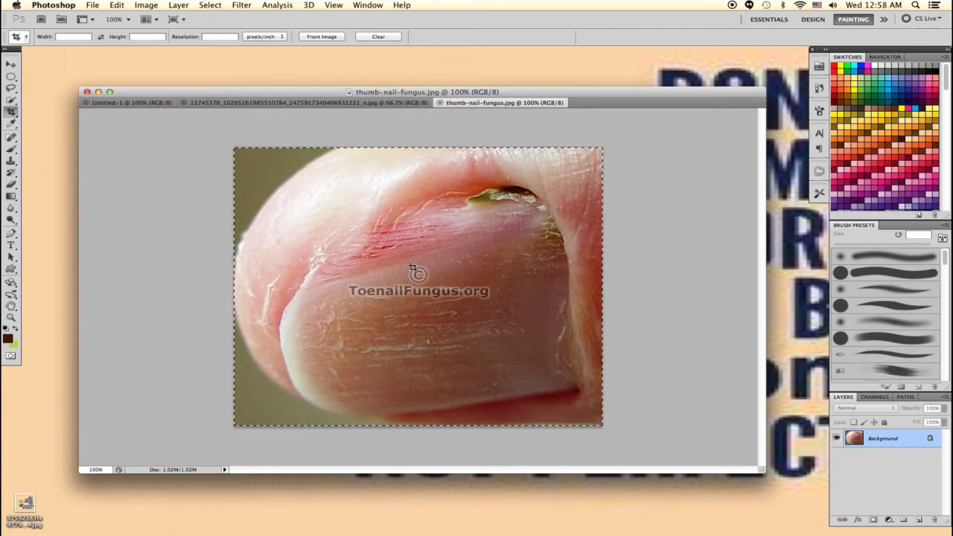
key("super+c")
left_click(441, 105)
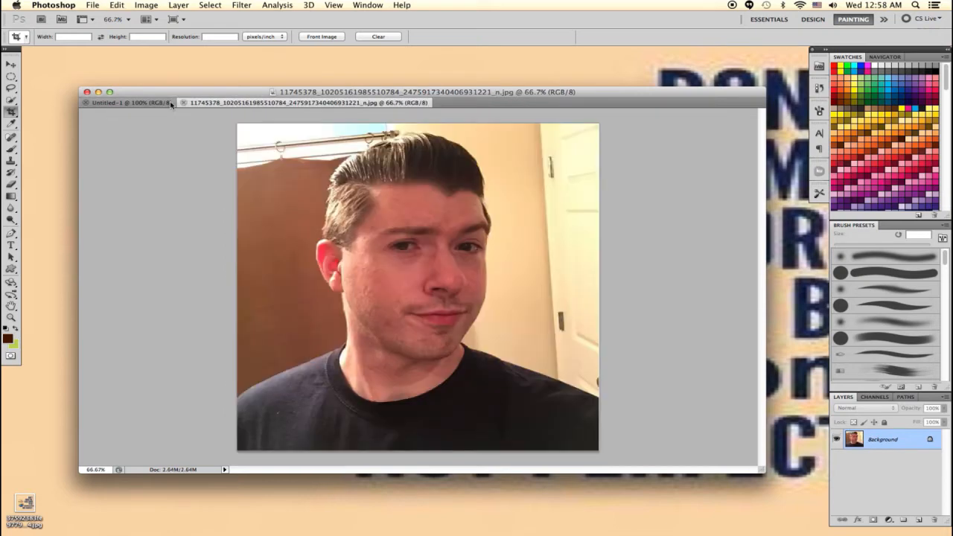
left_click(128, 102)
key("super+v")
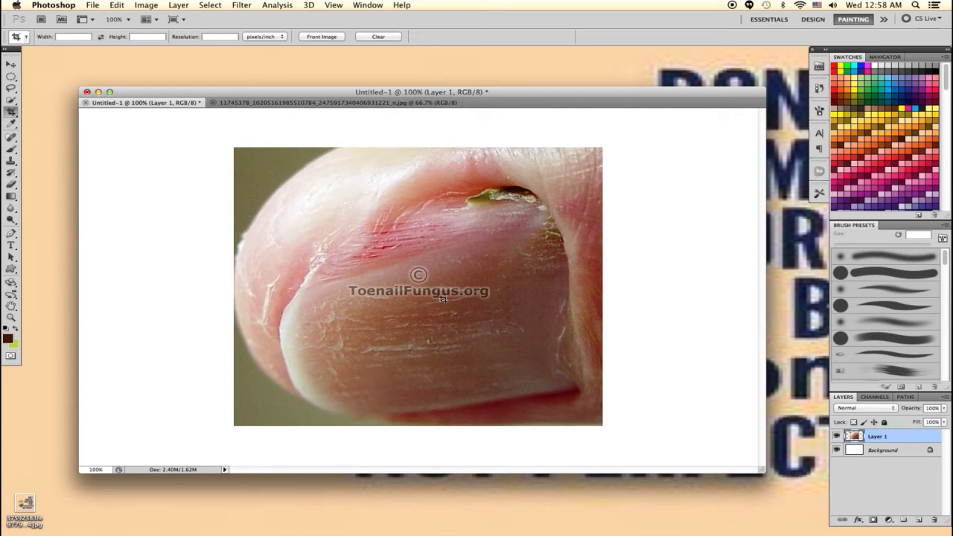
- Rotate the pasted thumb image 90 degrees clockwise so that the thumb points upward
left_click(10, 64)
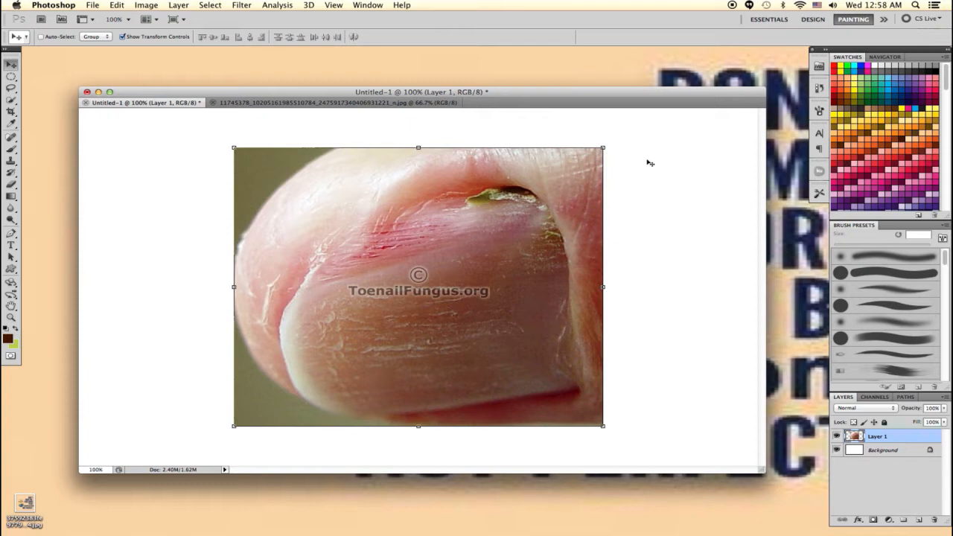
key("m")
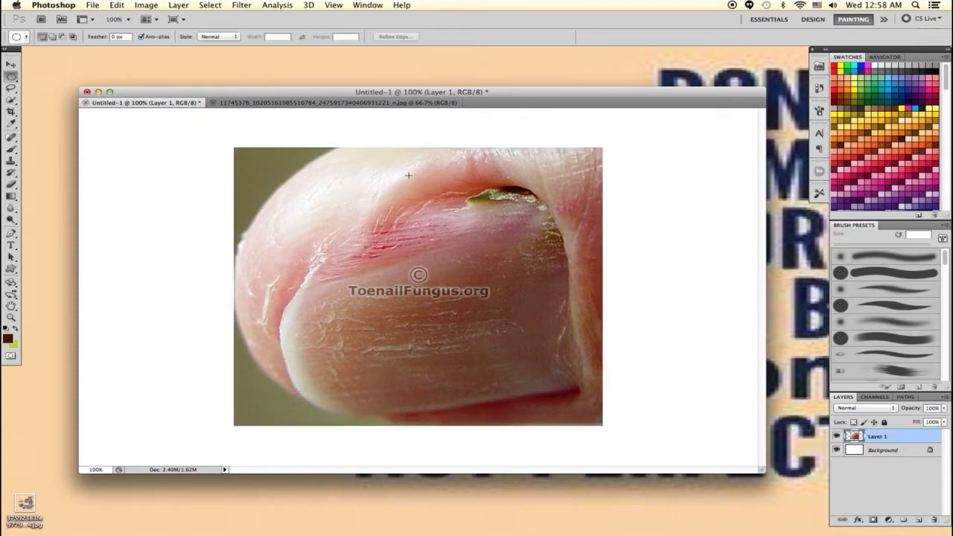
key("v")
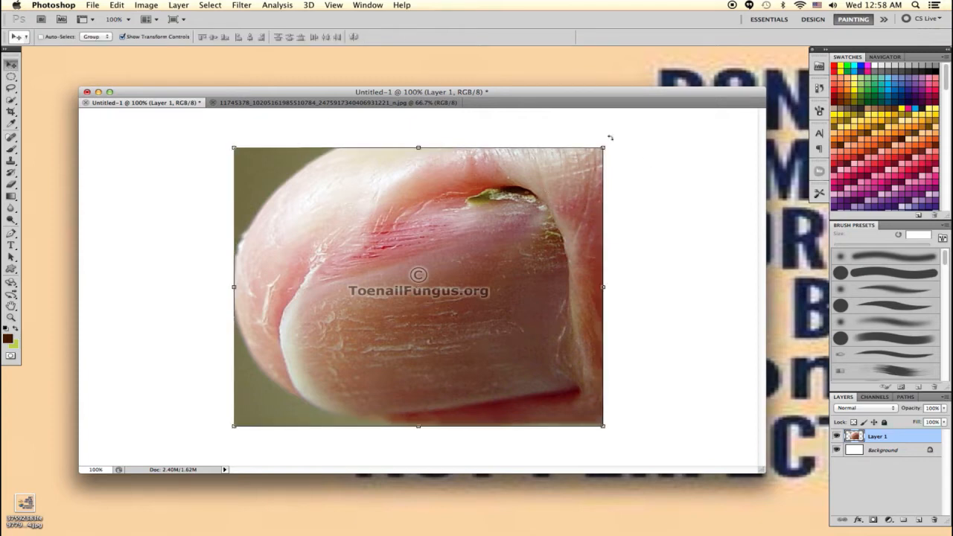
left_click_drag(614, 142, 511, 378)
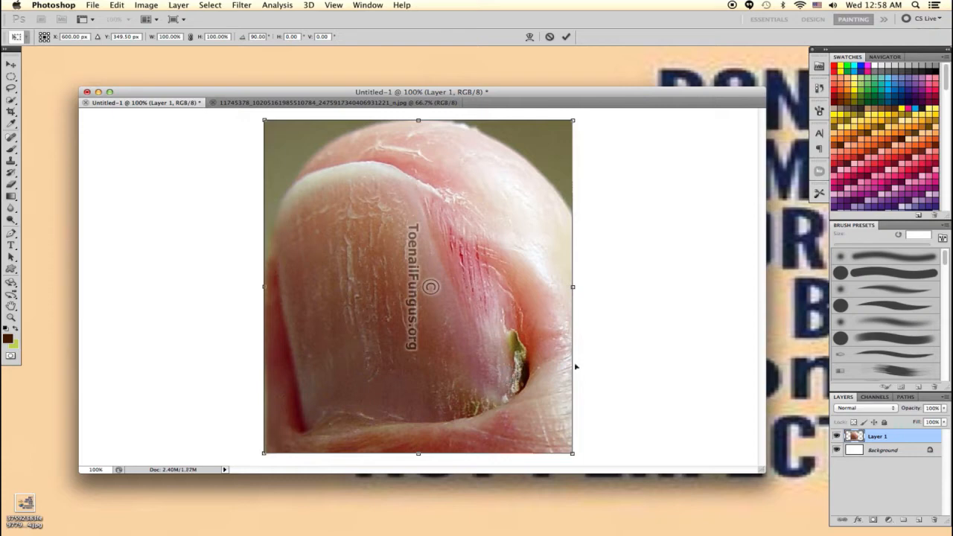
key("Return")
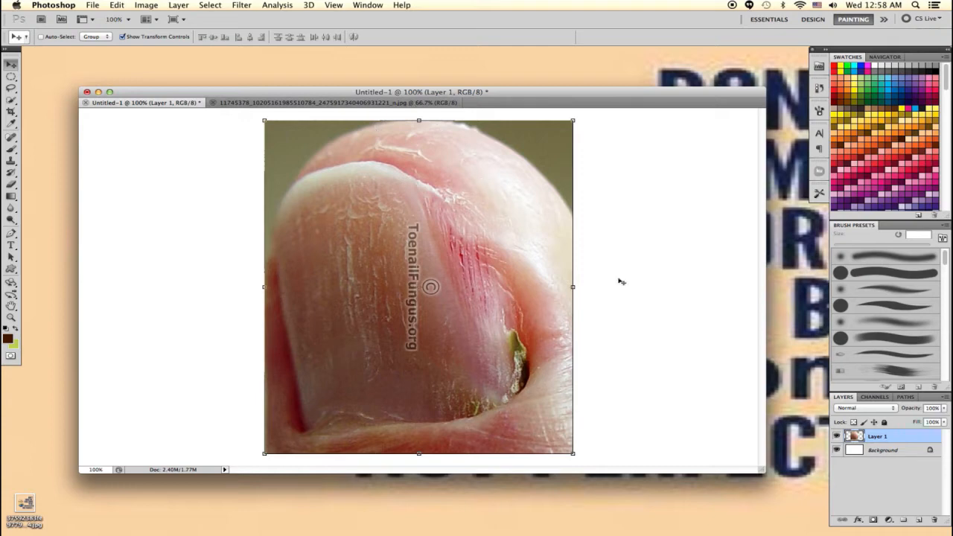
- Rename the thumb image's layer as thumb
double_click(877, 437)
type("thumb")
key("Return")
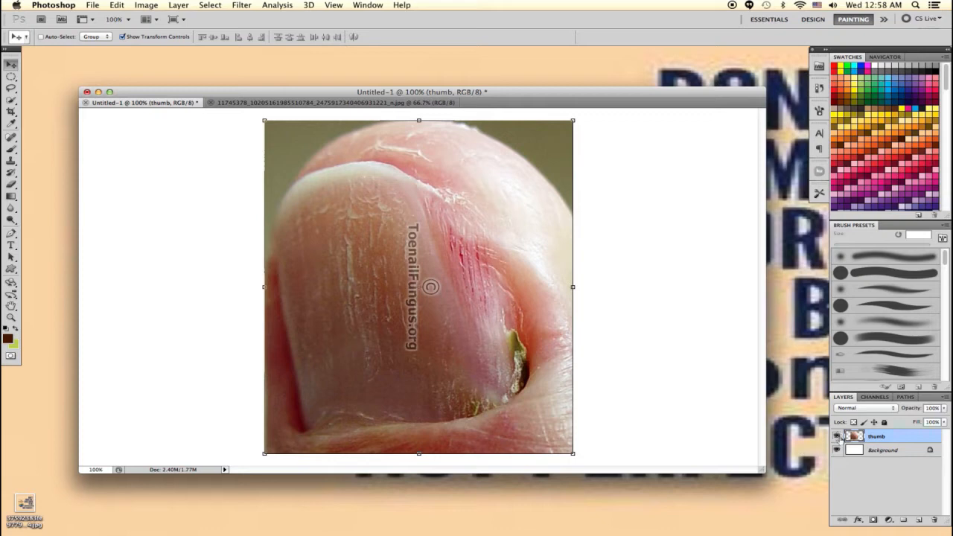
- Add a new empty layer and place it between the thumb layer and the Background
left_click(919, 519)
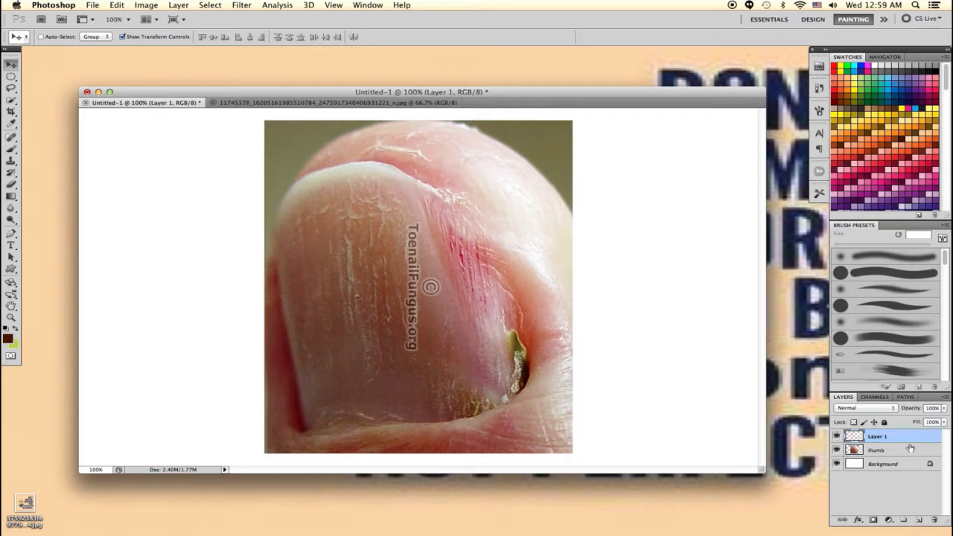
mouse_move(902, 437)
left_mouse_down()
mouse_move(908, 453)
mouse_move(895, 453)
left_mouse_up()
left_click(893, 467)
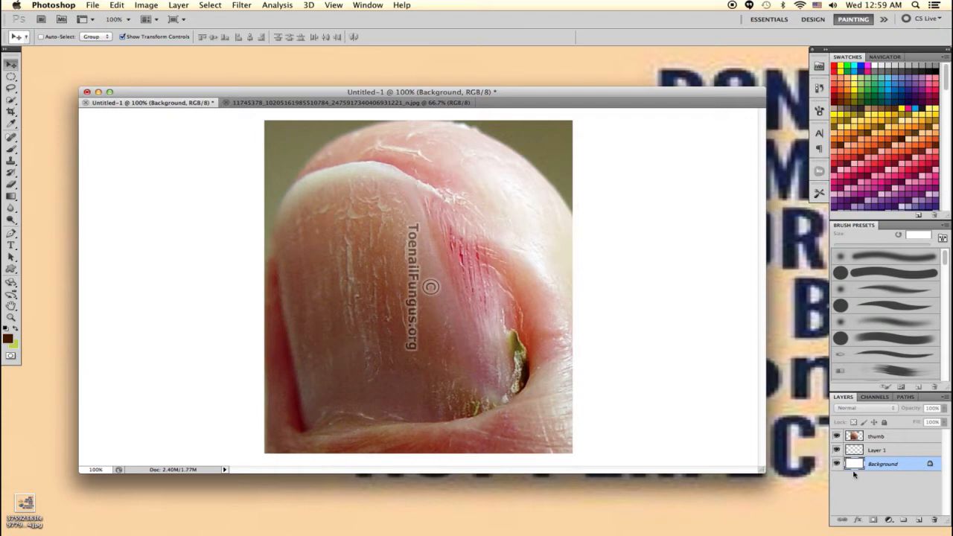
left_click(880, 451)
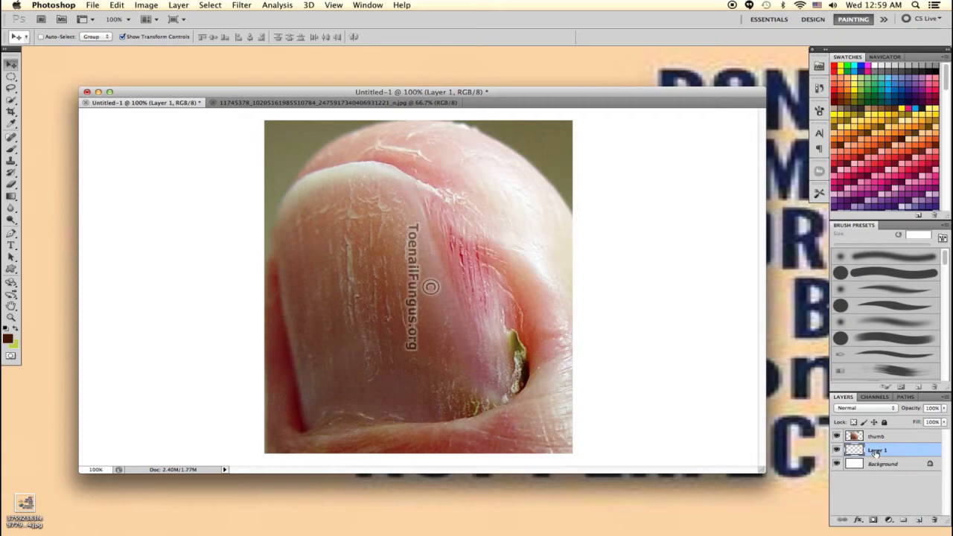
left_click_drag(877, 451, 902, 432)
left_click(898, 463)
left_click_drag(898, 439, 900, 457)
- Fill Layer 1 with a rainbow diamond gradient running diagonally from the canvas's upper-left corner to its lower-right corner
left_click(11, 196)
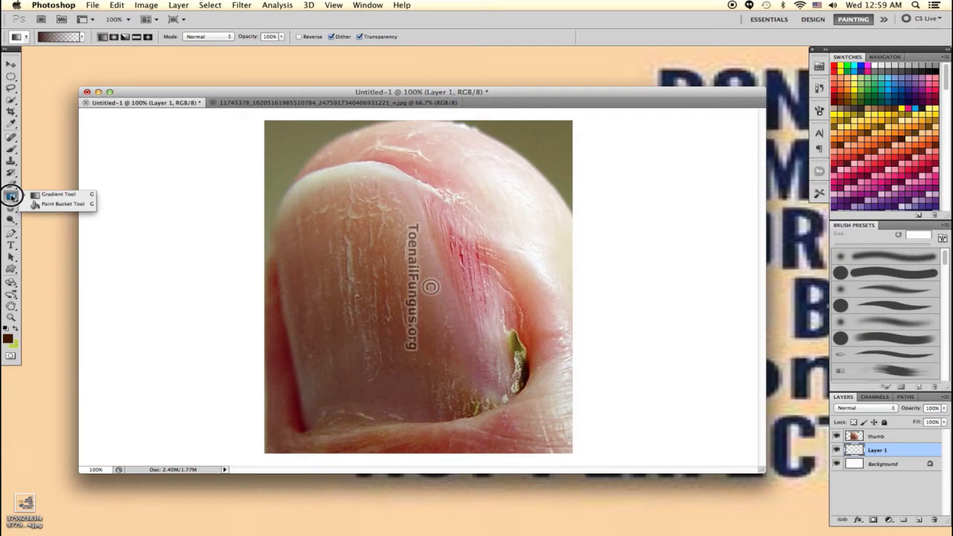
left_click(80, 36)
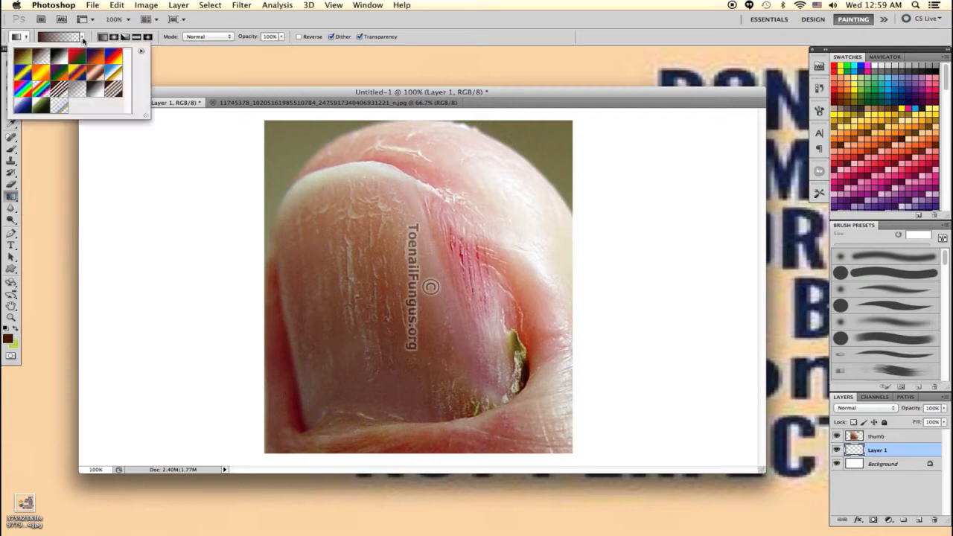
left_click(43, 90)
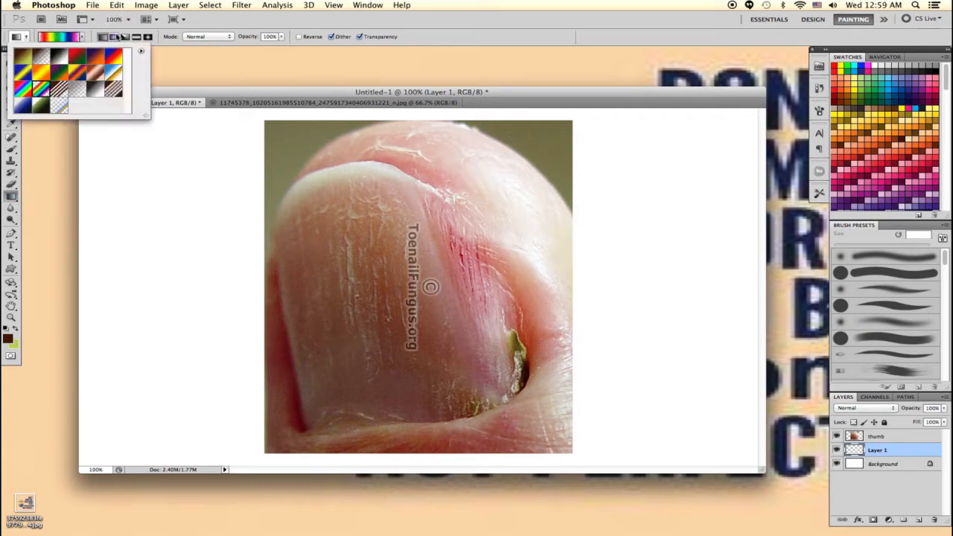
left_click(21, 88)
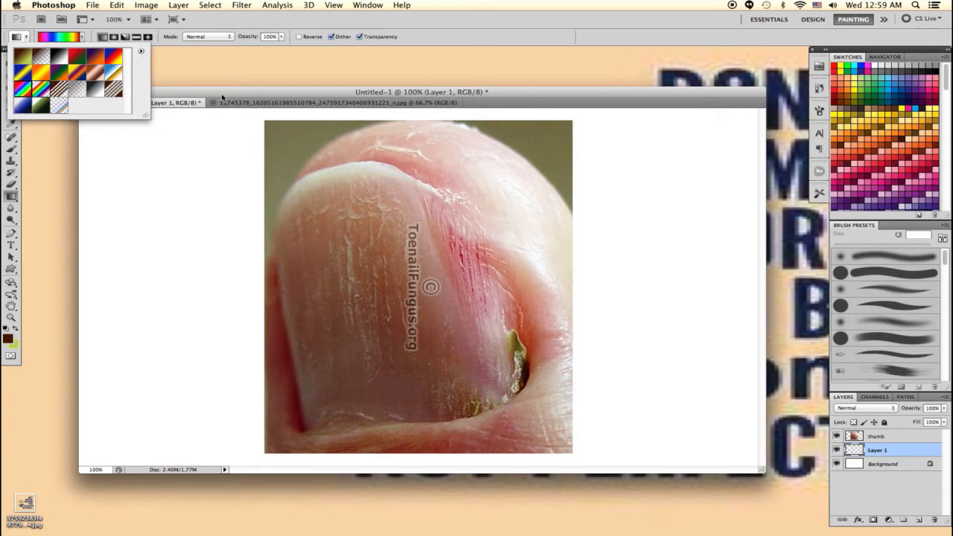
left_click(149, 37)
left_click_drag(101, 129, 751, 463)
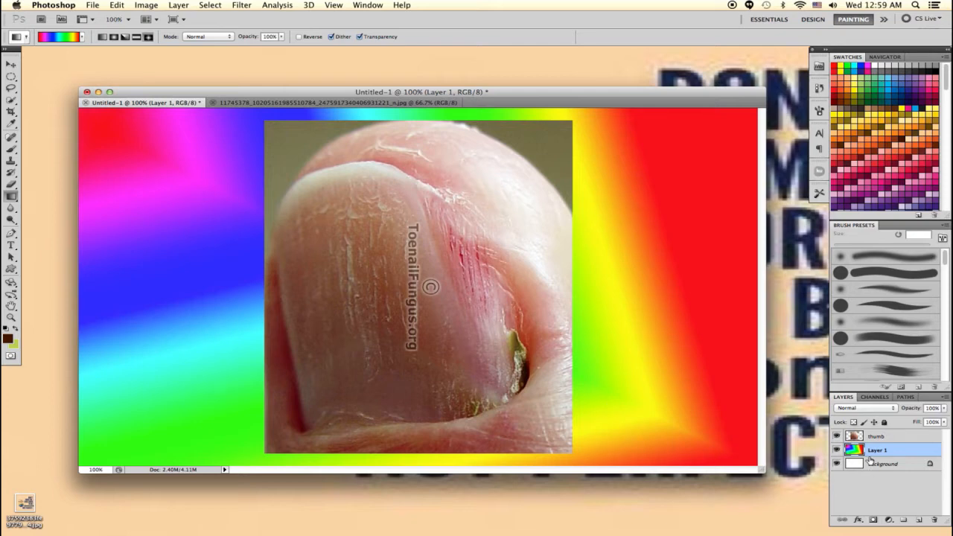
- On the thumb layer, trace a closed Magnetic Lasso selection around the outline of the thumb
left_click(889, 439)
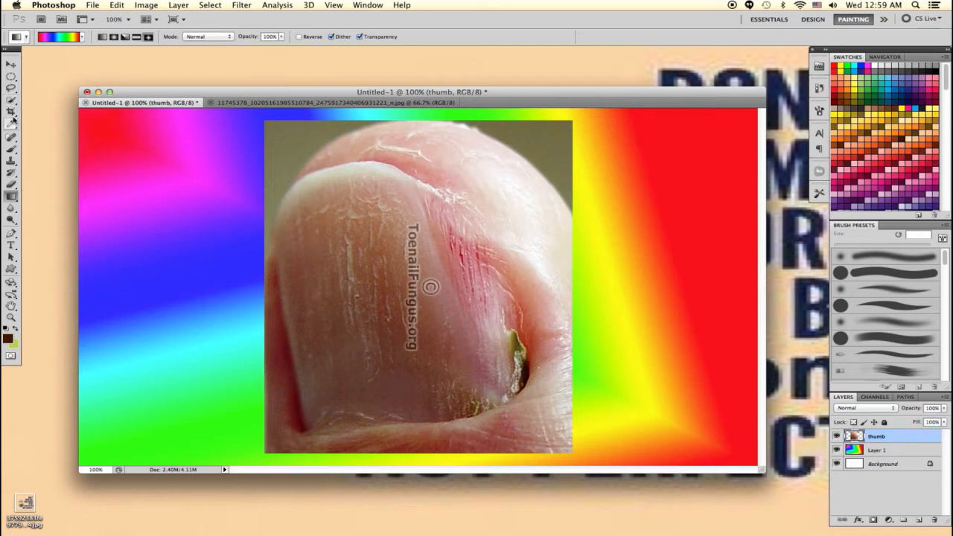
left_click(11, 88)
left_click(63, 106)
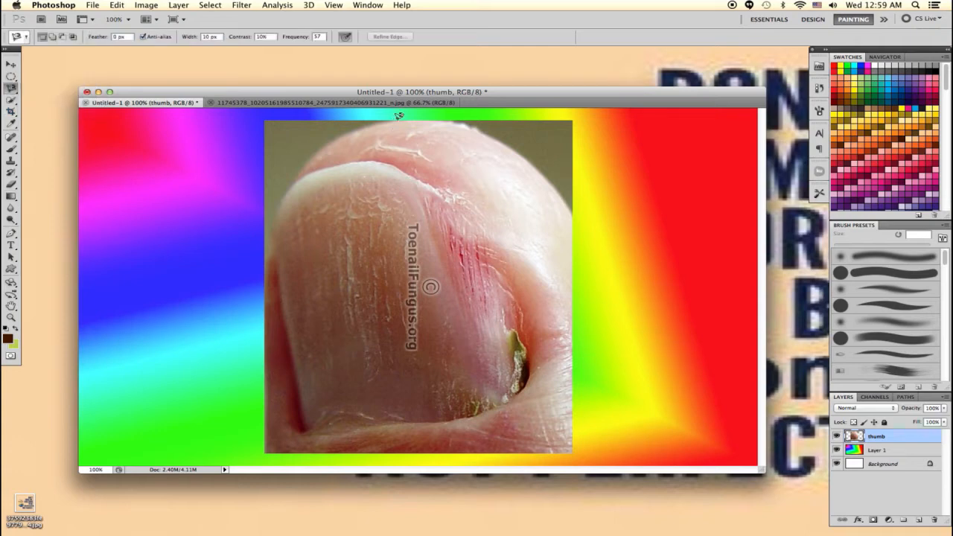
left_click(394, 117)
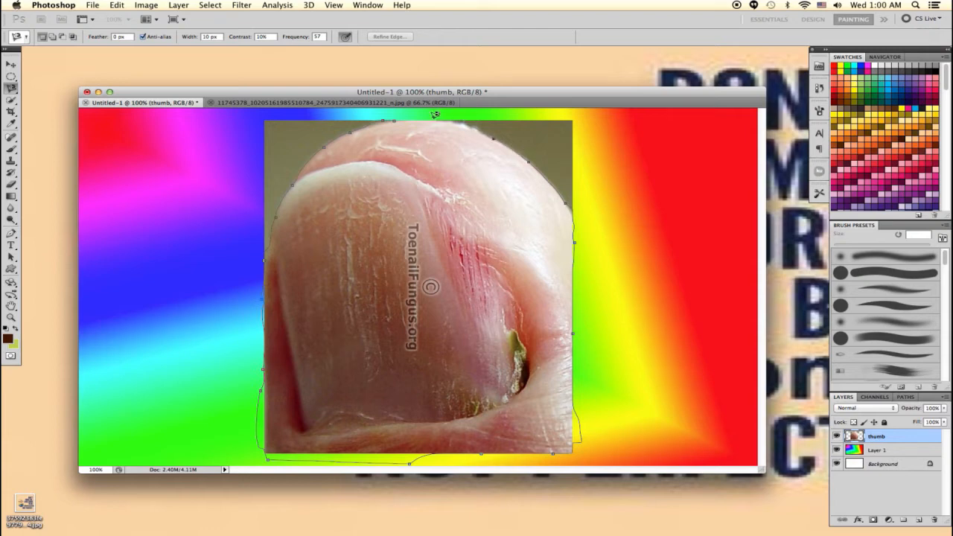
left_click(394, 121)
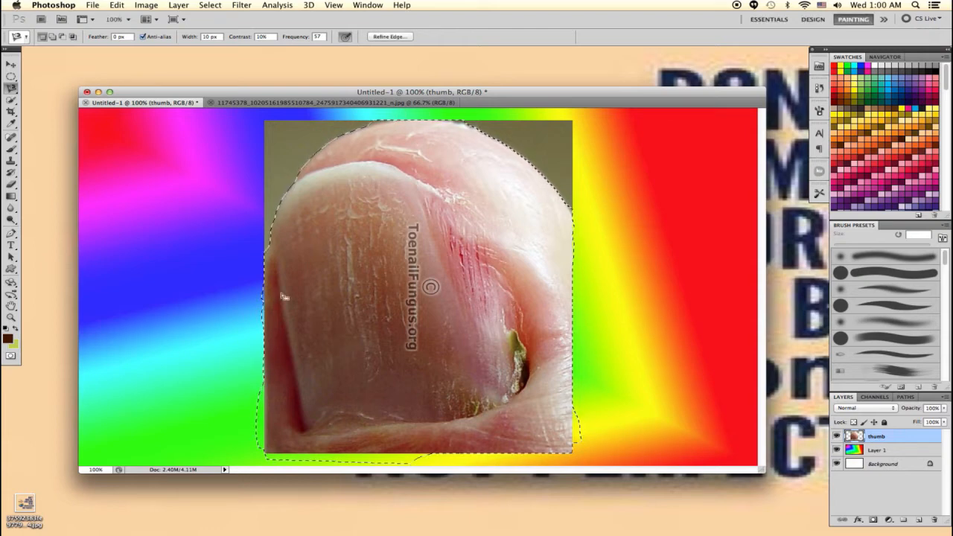
- Invert the selection, delete the photo background around the thumb, and clear the selection
left_click(210, 6)
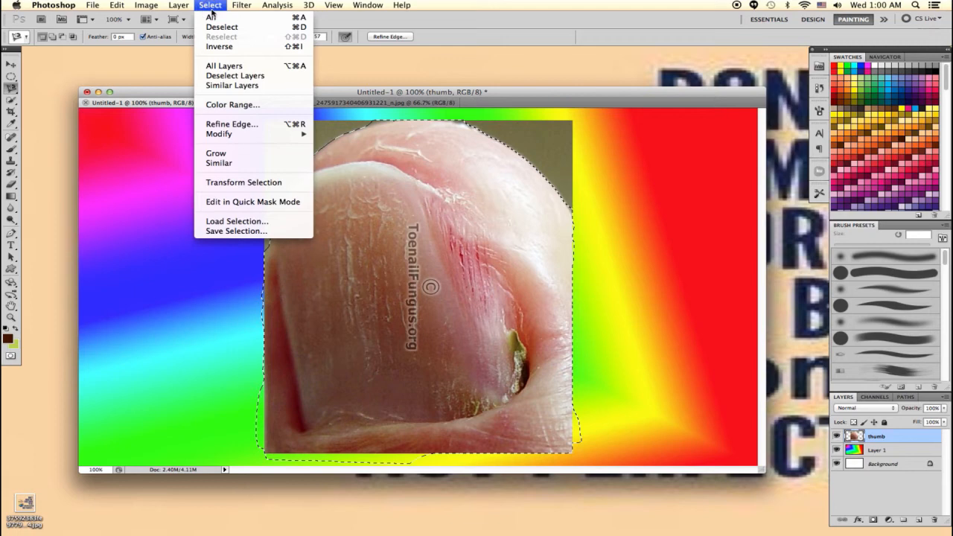
left_click(223, 49)
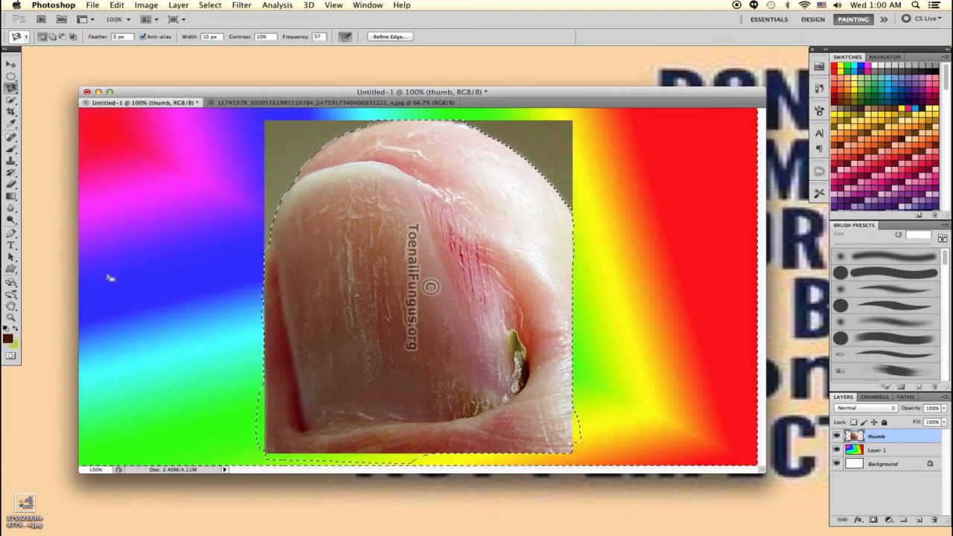
key("Delete")
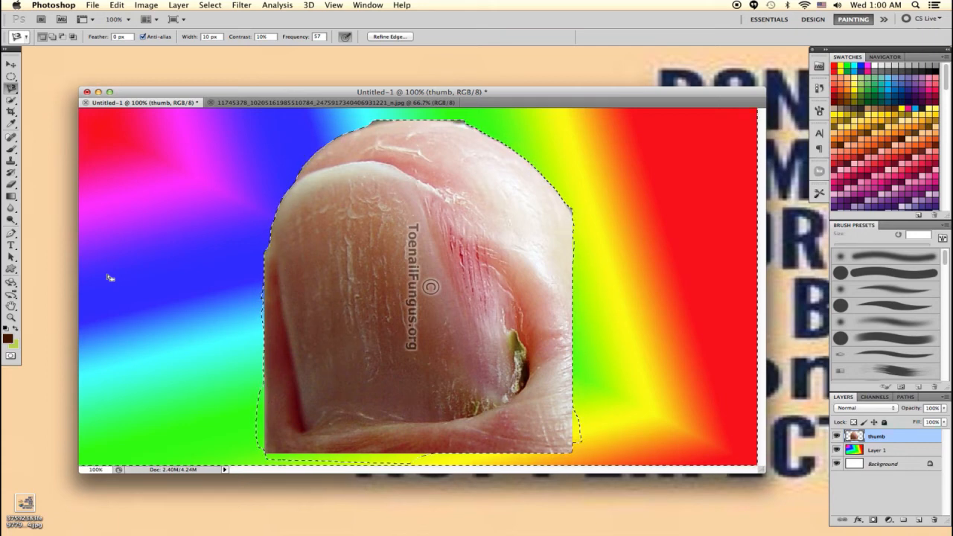
left_click(11, 77)
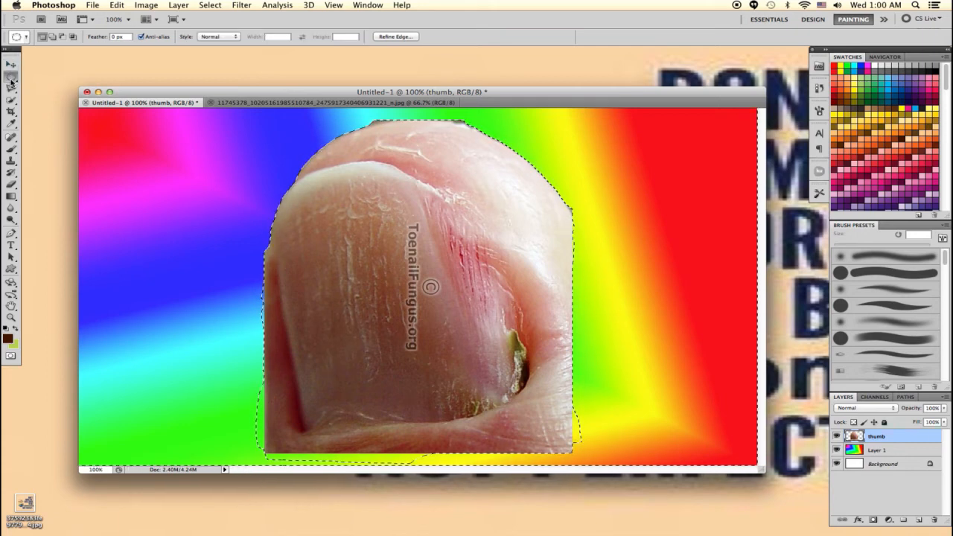
key("super+d")
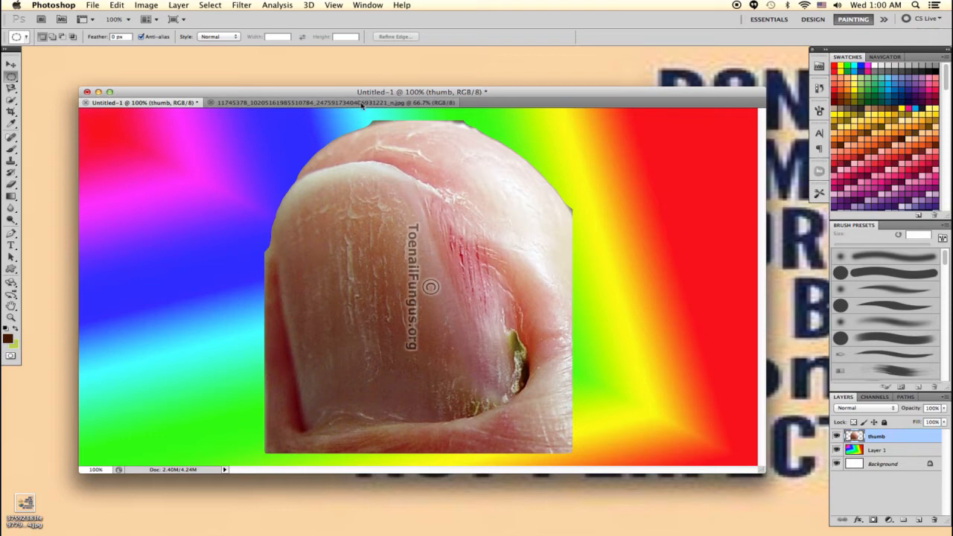
- In the portrait photo, make a freehand Lasso selection with a 6 px feather around the face from forehead to chin
left_click(362, 103)
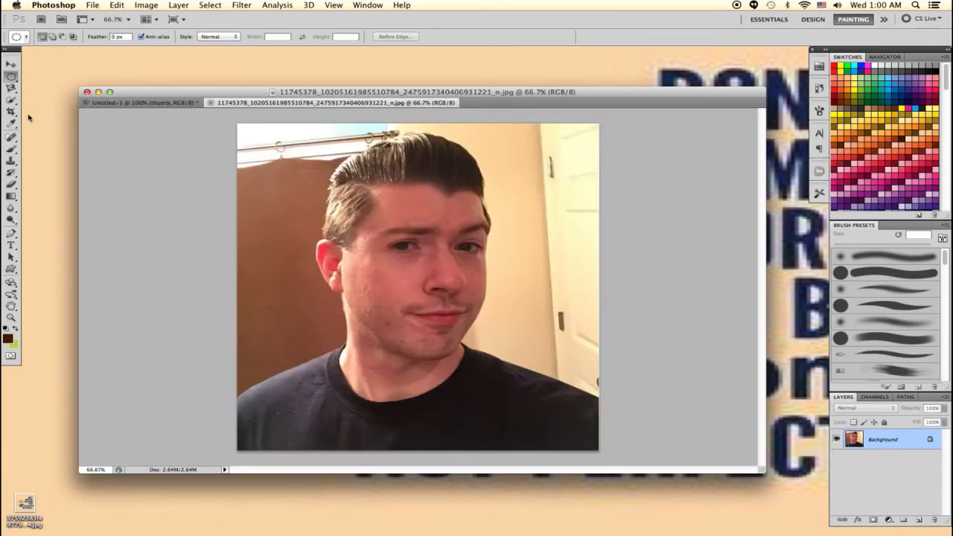
mouse_move(11, 87)
left_mouse_down()
mouse_move(51, 111)
mouse_move(53, 85)
mouse_move(10, 89)
mouse_move(60, 111)
mouse_move(48, 93)
mouse_move(10, 85)
left_mouse_up()
double_click(113, 37)
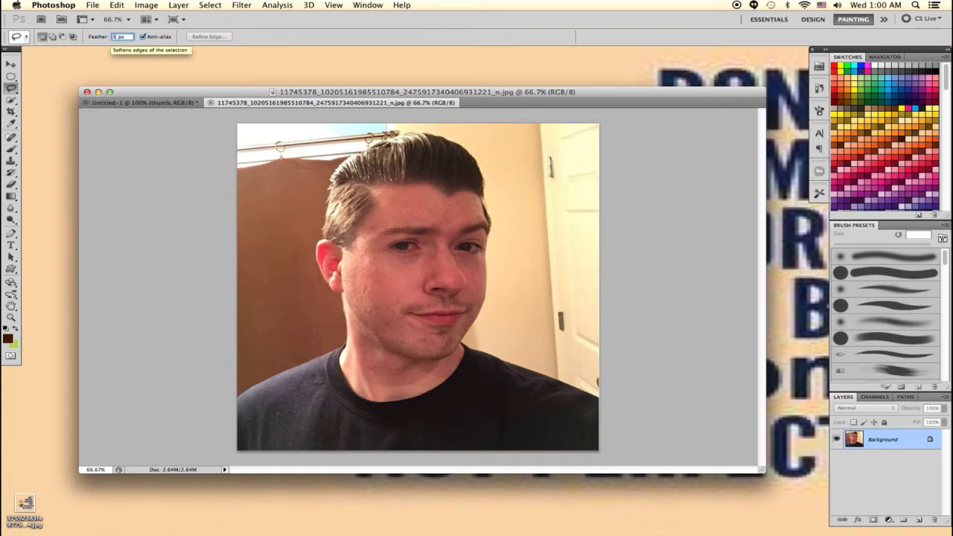
key("Return")
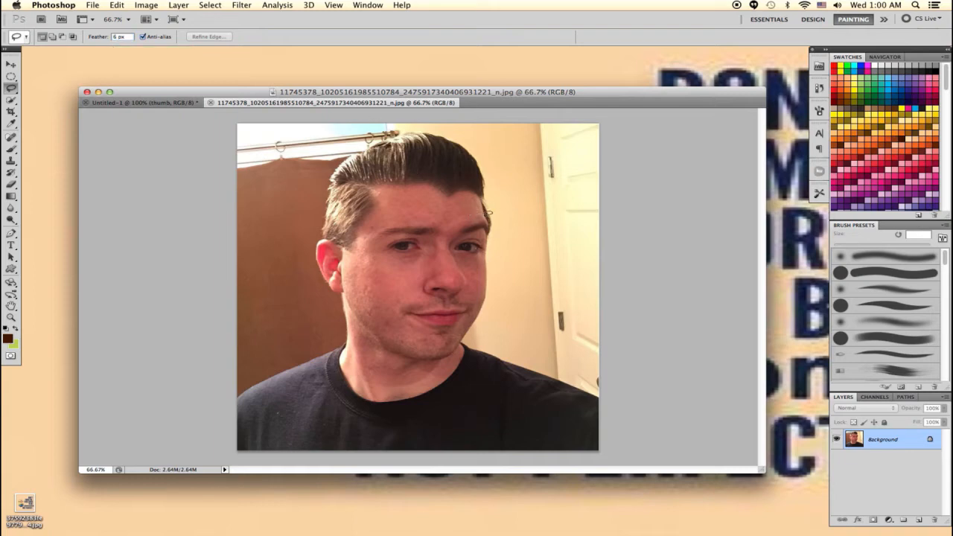
mouse_move(489, 214)
left_mouse_down()
mouse_move(449, 204)
mouse_move(372, 225)
mouse_move(363, 252)
mouse_move(382, 306)
mouse_move(416, 335)
mouse_move(451, 337)
mouse_move(470, 320)
mouse_move(487, 228)
mouse_move(484, 209)
mouse_move(468, 212)
left_mouse_up()
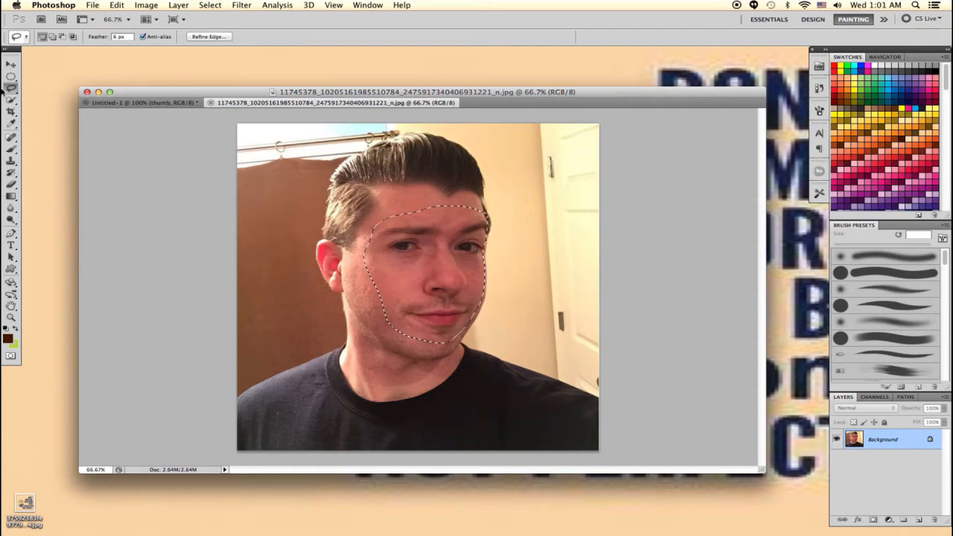
- Copy the selected face and paste it into the Untitled-1 composite above the thumb layer
key("super+c")
left_click(161, 102)
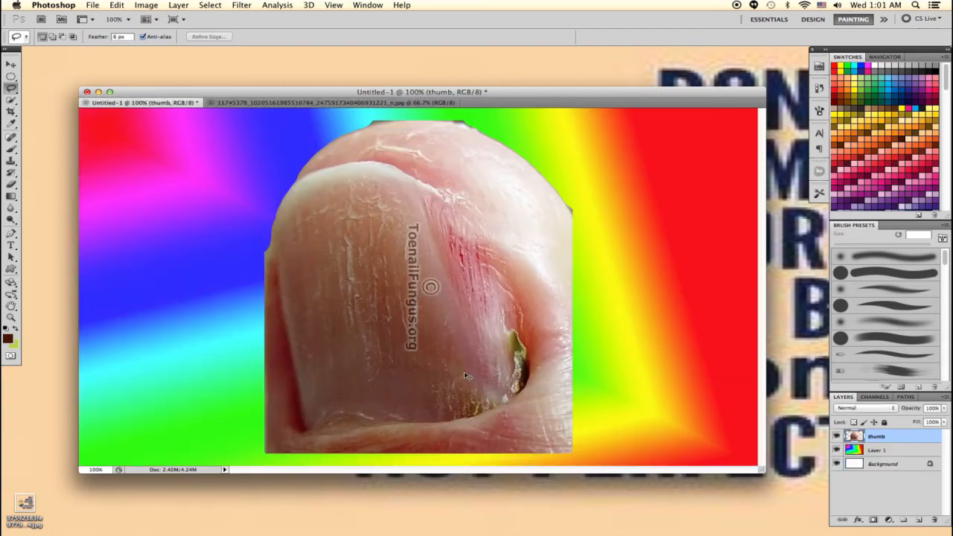
key("super+v")
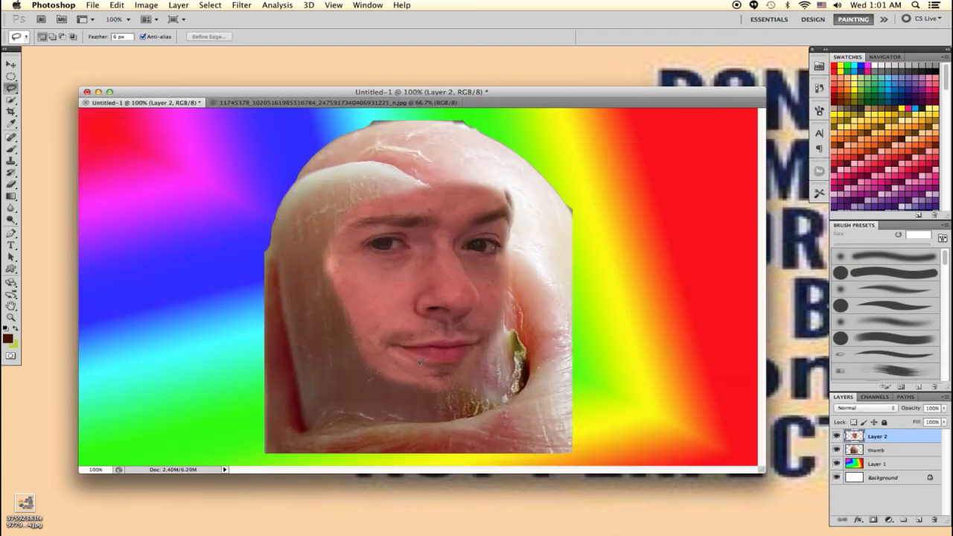
- Scale the pasted face to about 93%, tilt it about 7 degrees counterclockwise and position it over the nail
left_click(11, 64)
left_click_drag(471, 336, 432, 357)
left_click_drag(480, 197, 437, 204)
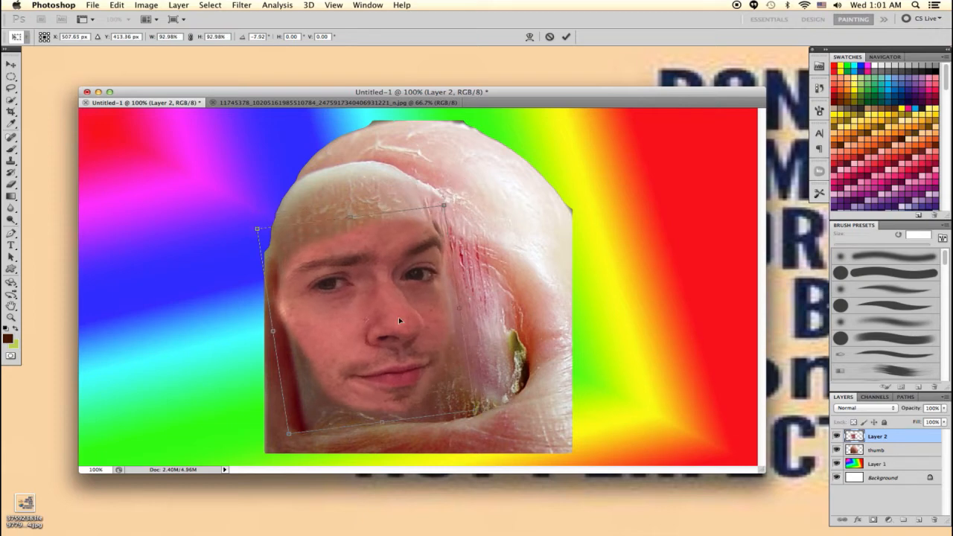
left_click_drag(408, 351, 414, 348)
key("Return")
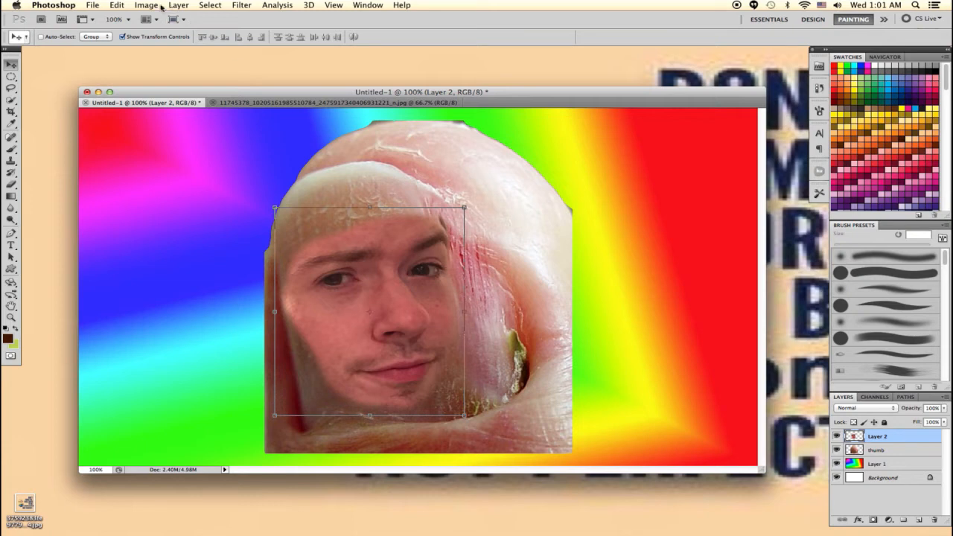
- Flip the face horizontally and tilt it about 14 degrees counterclockwise to fit the nail
left_click(117, 5)
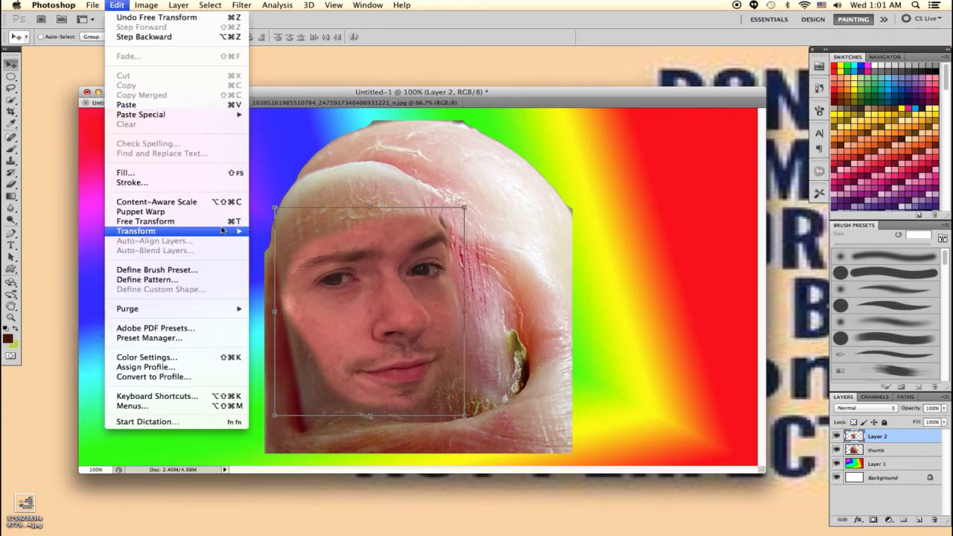
mouse_move(227, 231)
left_click(304, 358)
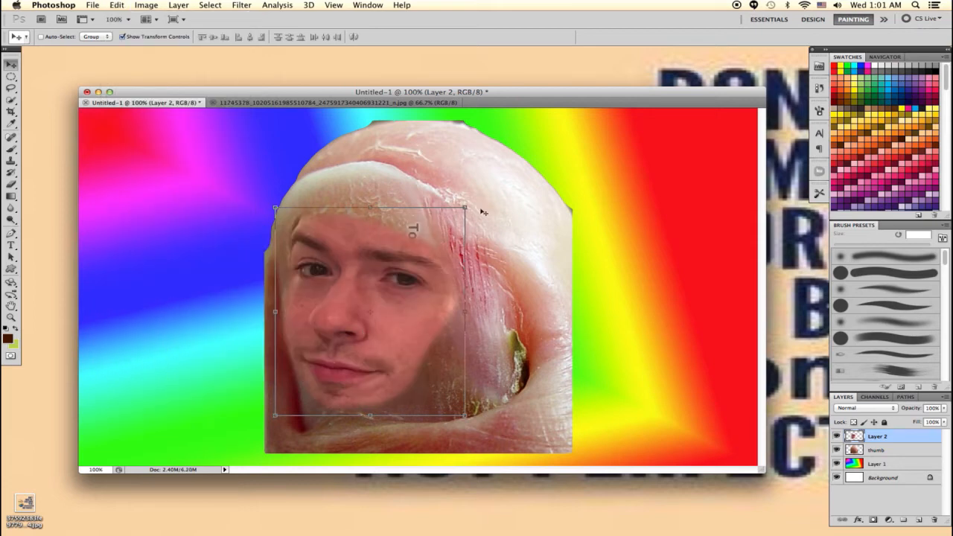
left_click_drag(472, 204, 445, 179)
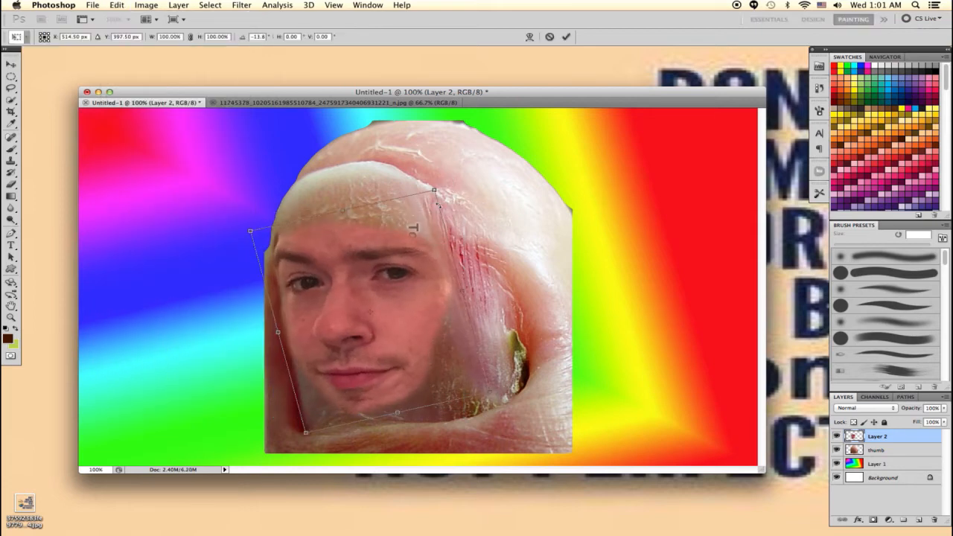
left_click_drag(421, 322, 430, 317)
key("Return")
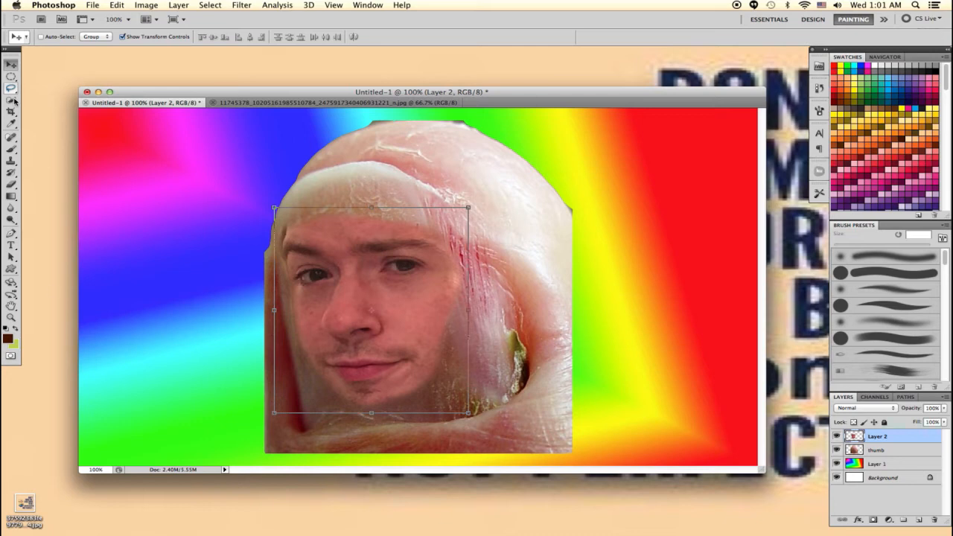
- Erase the left edge of the face on Layer 2 with a soft 30 px Eraser at 0% hardness
left_click(15, 258)
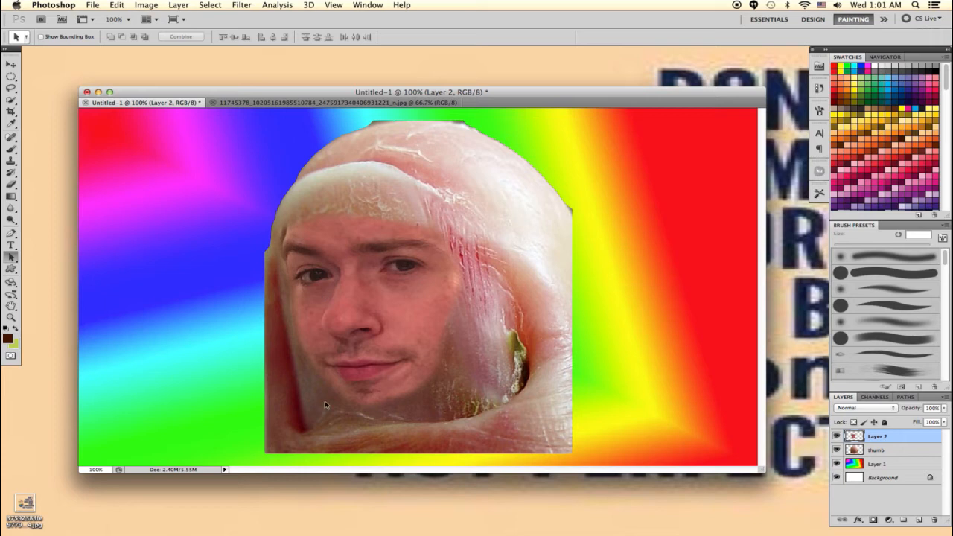
left_click(12, 185)
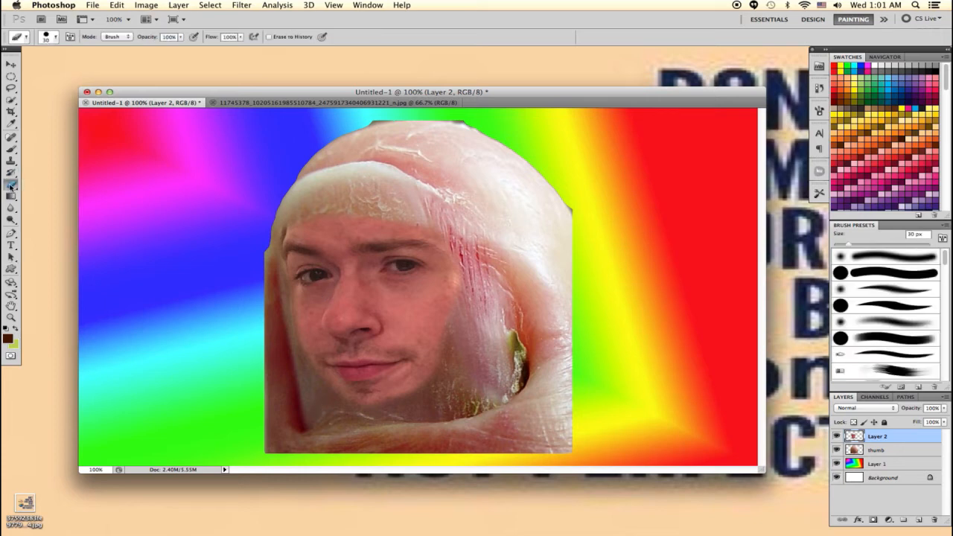
left_click(55, 37)
left_click(58, 106)
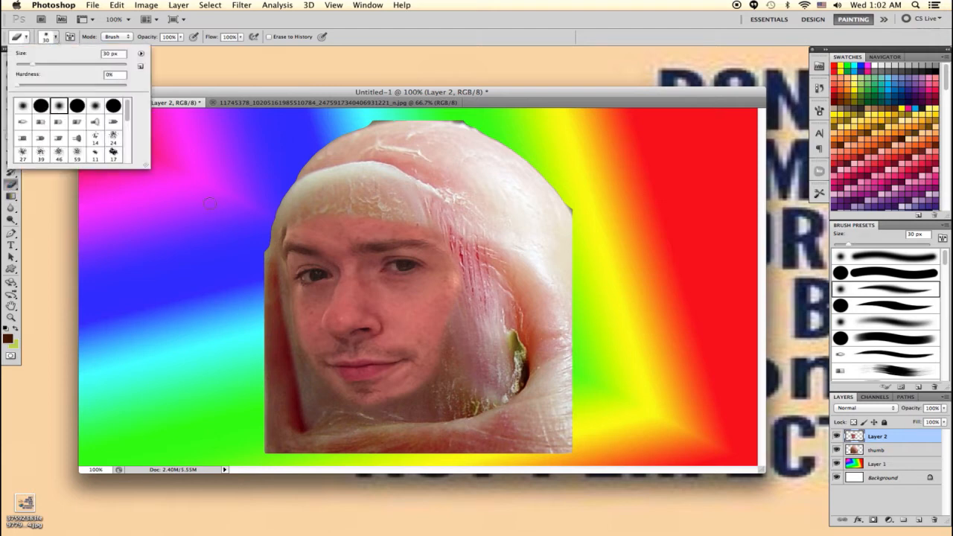
left_click(285, 220)
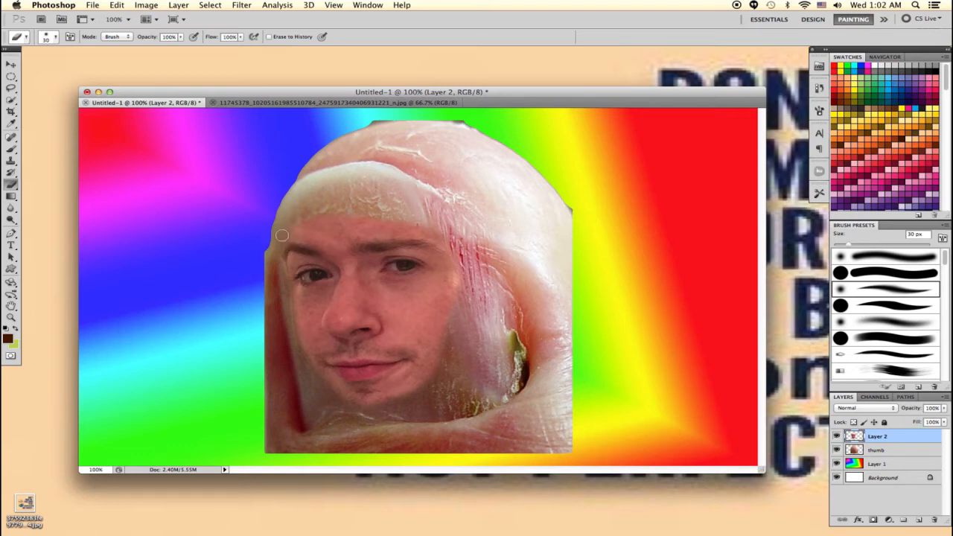
mouse_move(272, 264)
left_mouse_down()
mouse_move(284, 274)
mouse_move(301, 349)
left_mouse_up()
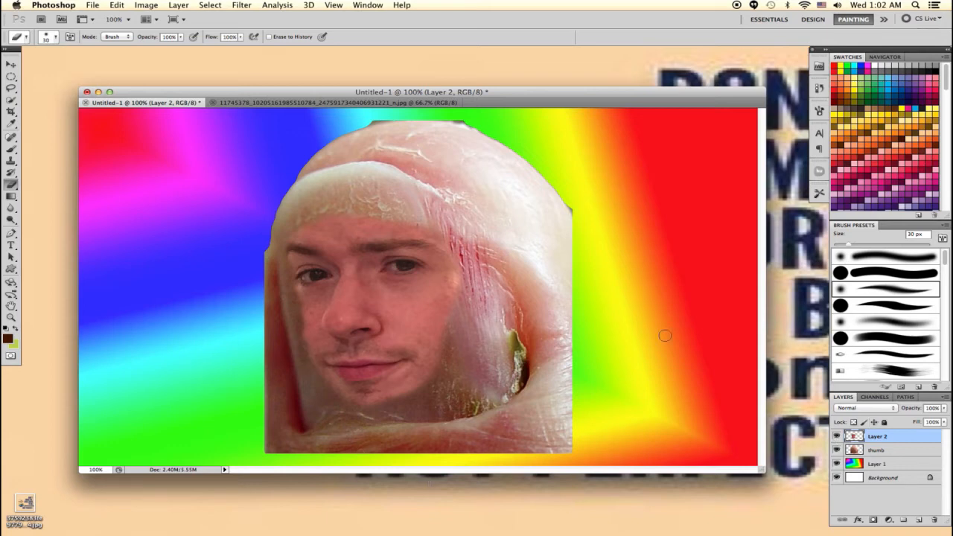
- Adjust the face layer's Hue/Saturation to hue +9, saturation -30 and lightness -15
left_click(180, 8)
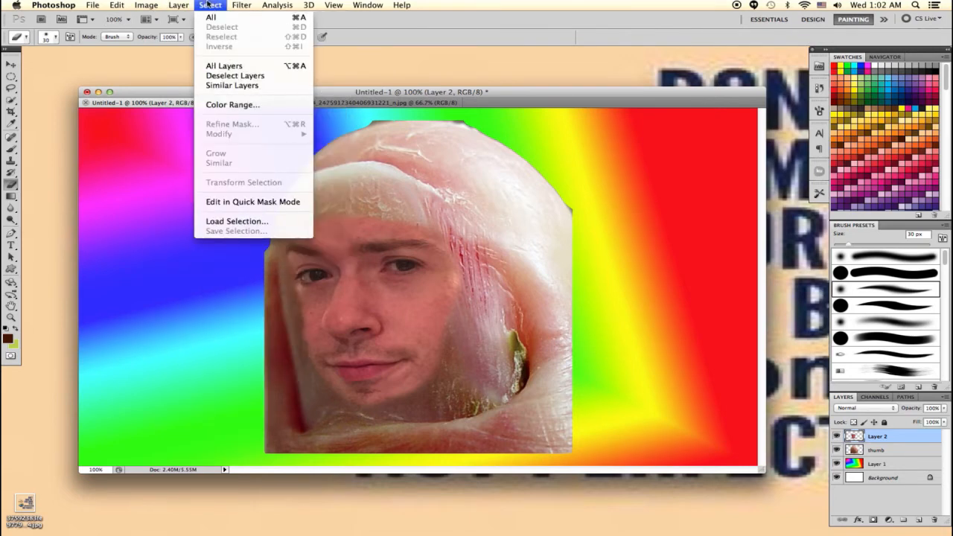
mouse_move(124, 6)
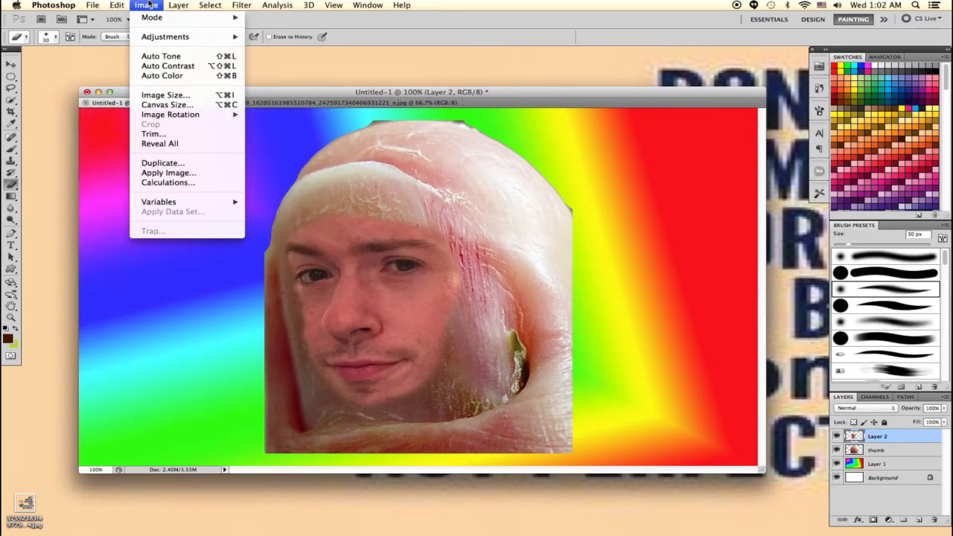
mouse_move(182, 37)
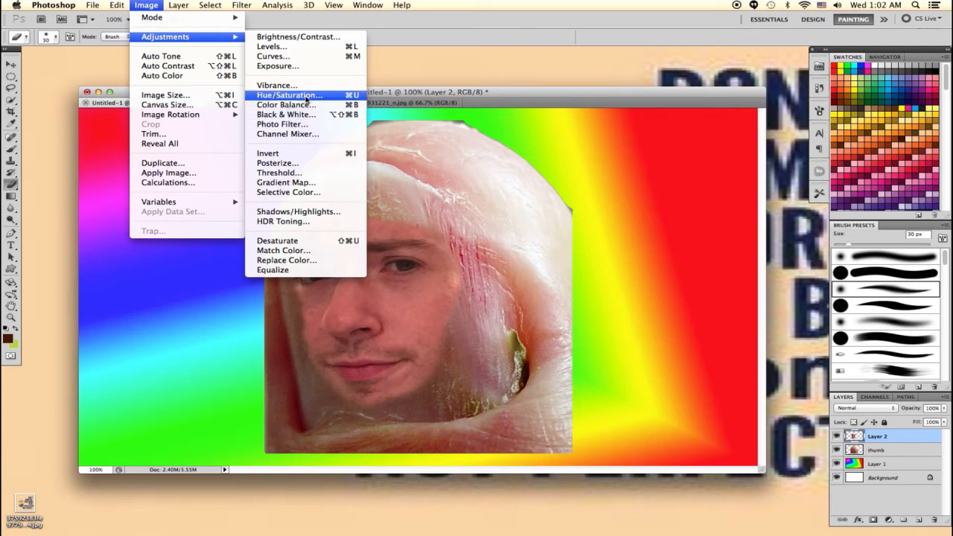
left_click(306, 96)
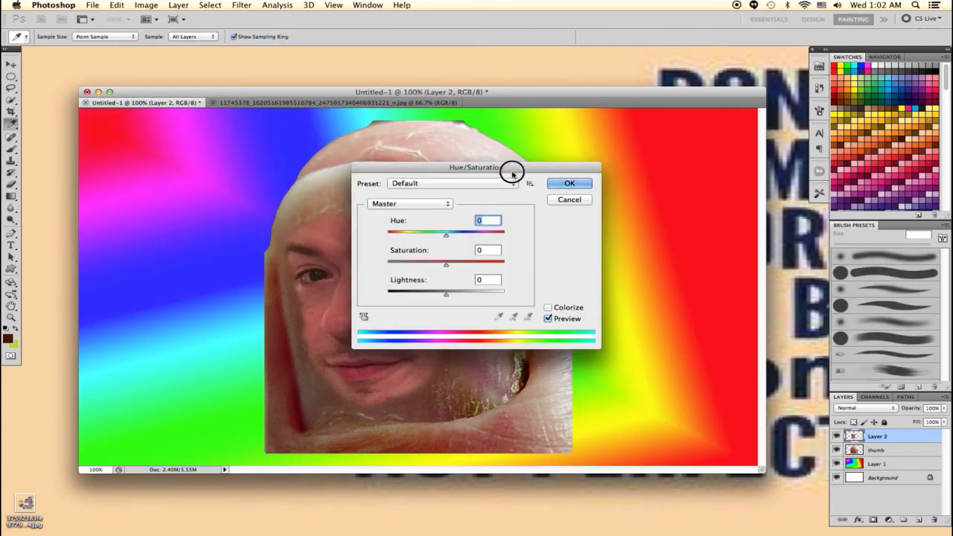
left_click_drag(512, 142, 658, 128)
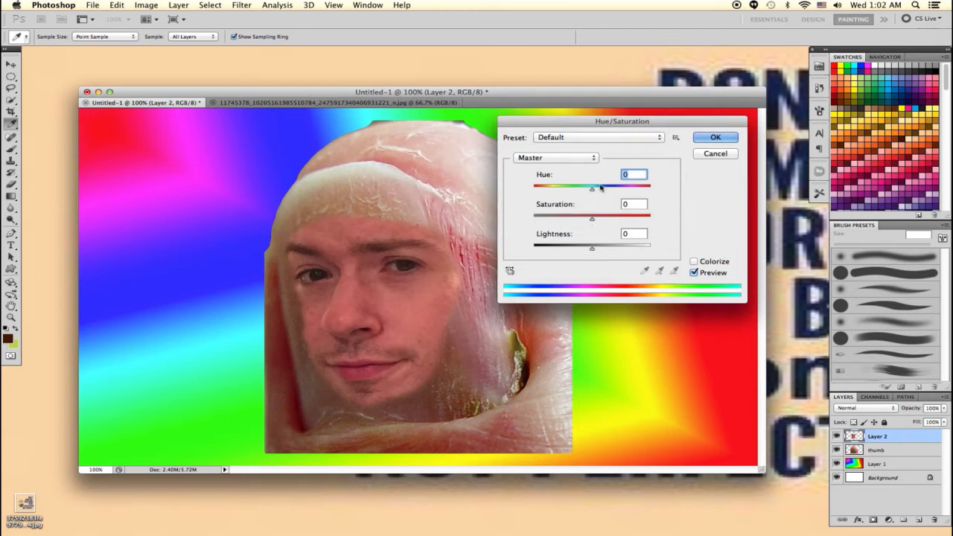
left_click_drag(593, 191, 584, 253)
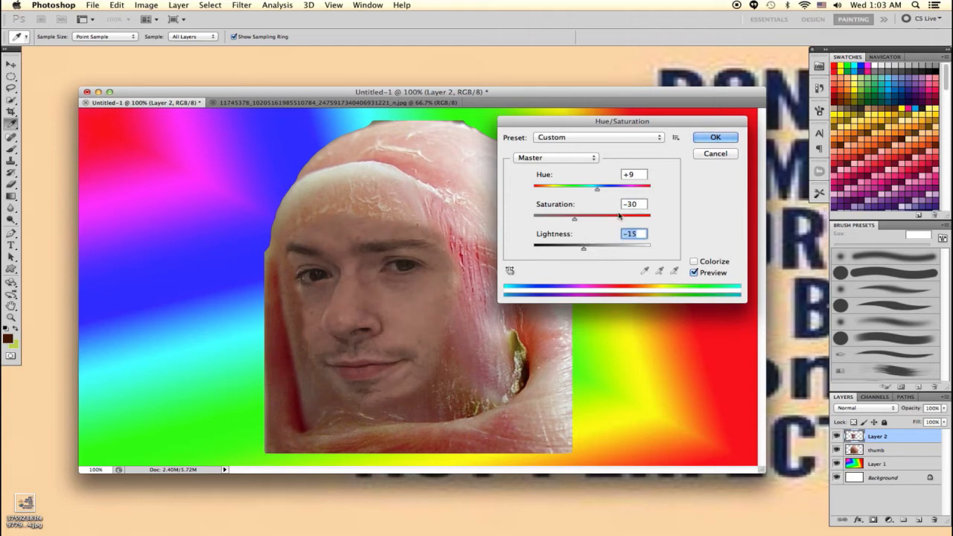
left_click(714, 137)
key("b")
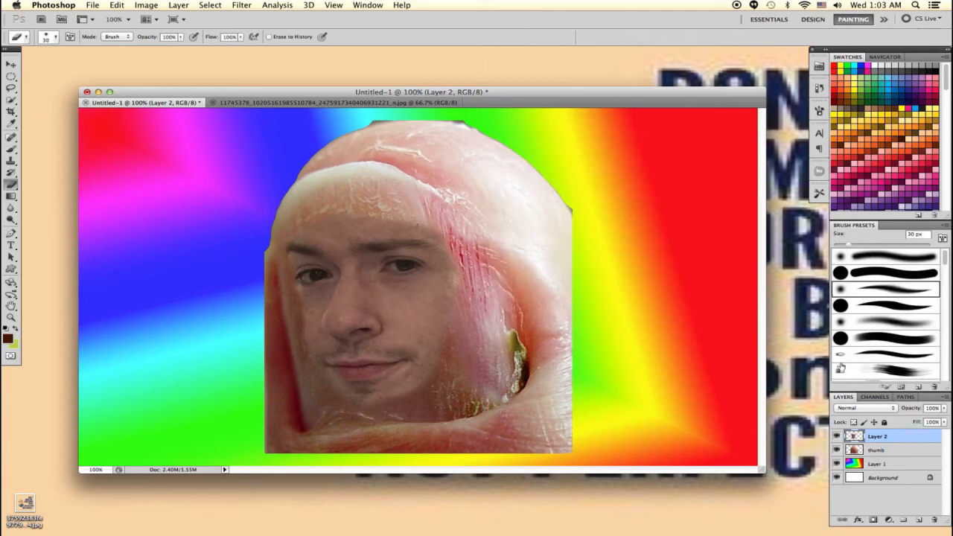
left_click(875, 410)
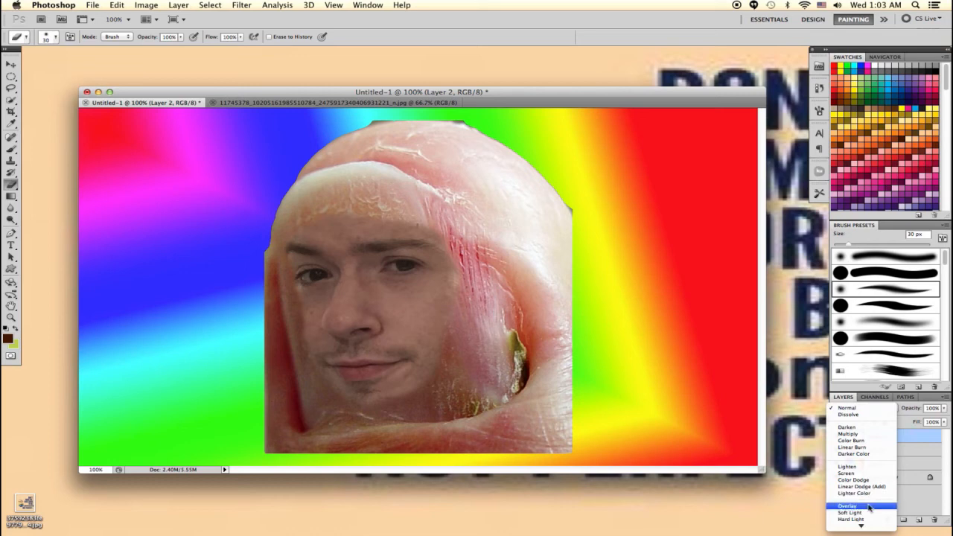
left_click(887, 408)
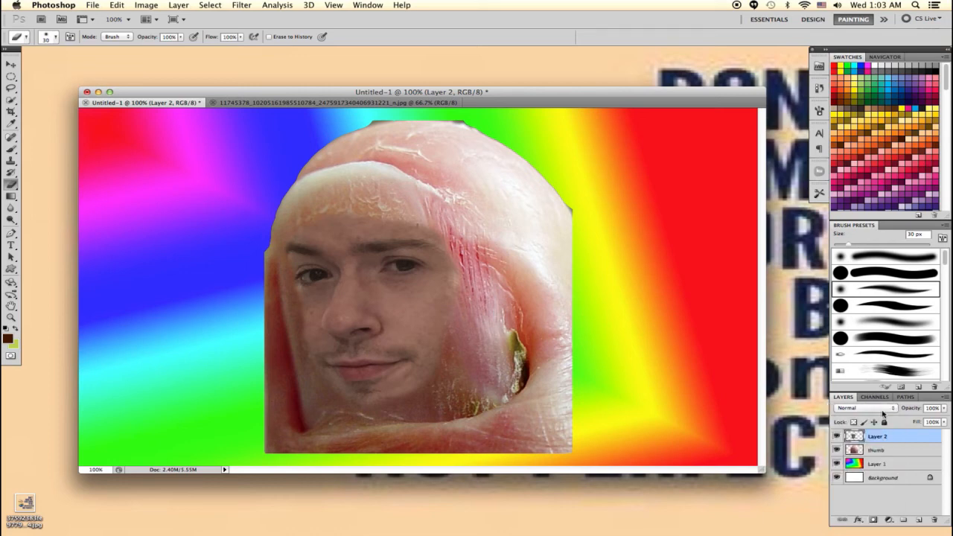
- Try the Lighten, Overlay, Hue and Multiply blend modes on Layer 2 and return it to Normal
left_click(884, 411)
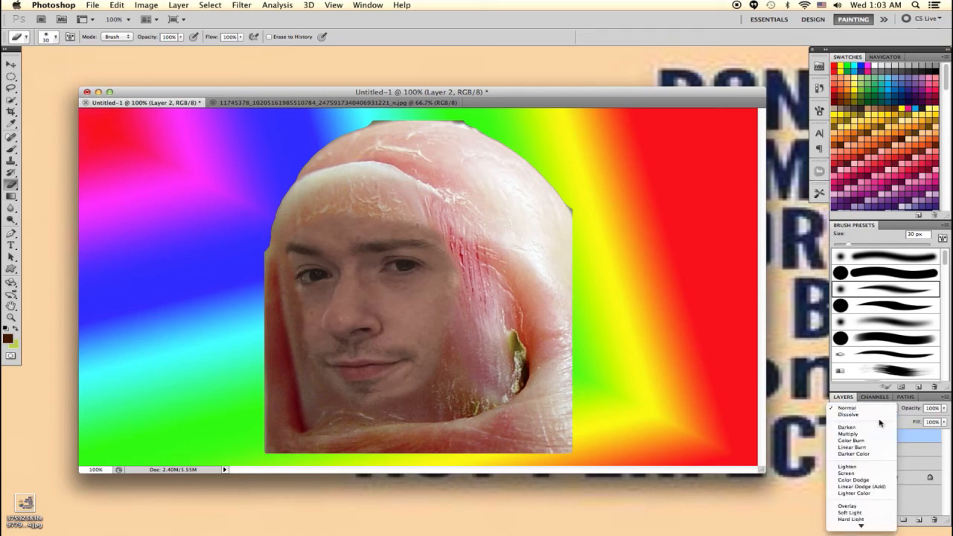
left_click(863, 467)
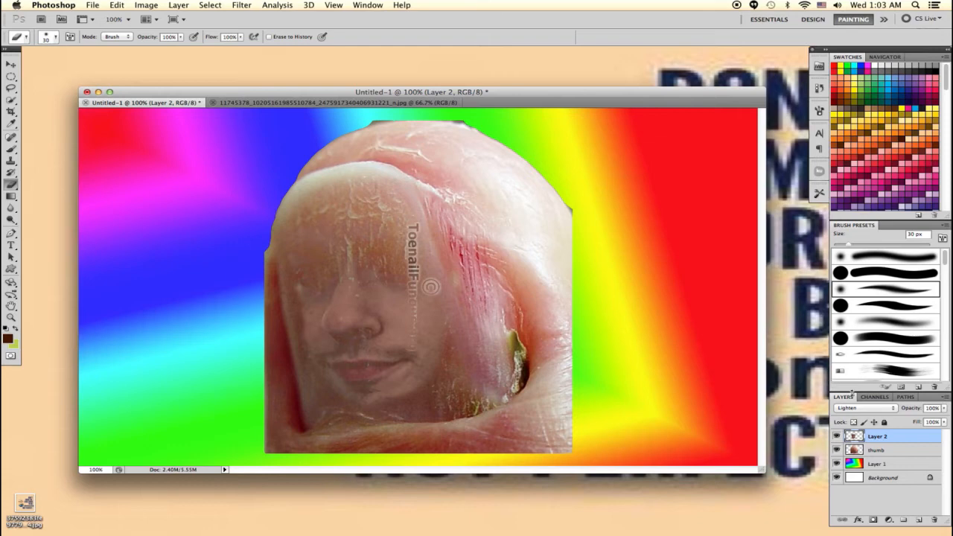
left_click(860, 409)
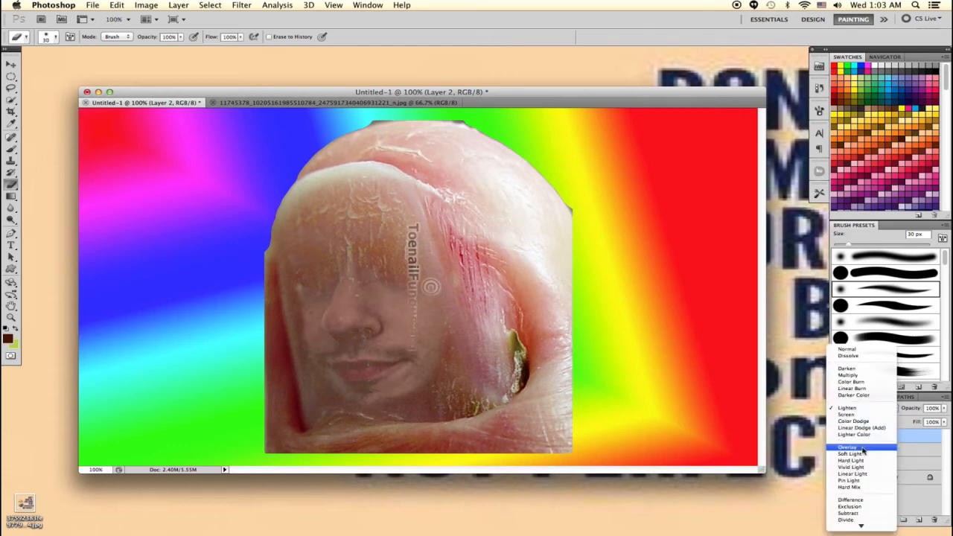
left_click(863, 448)
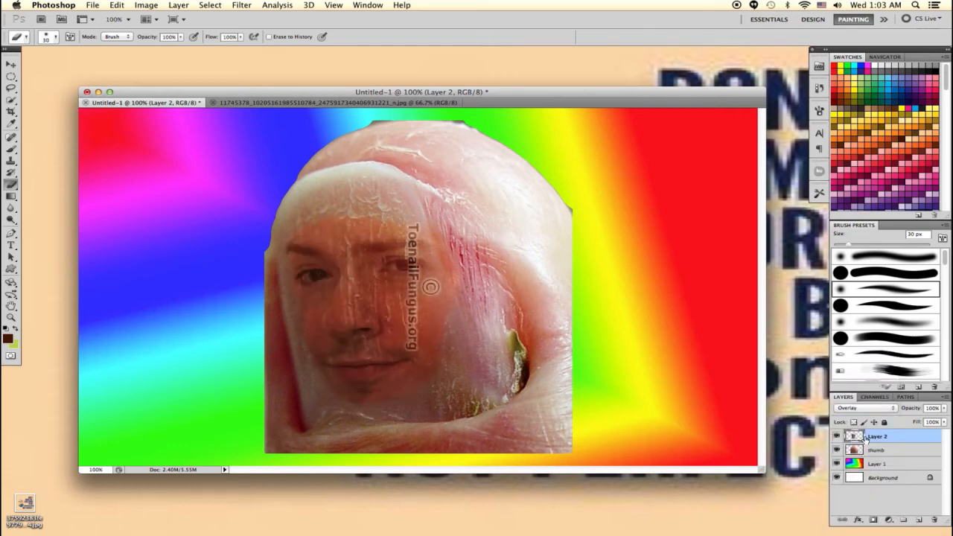
left_click(875, 410)
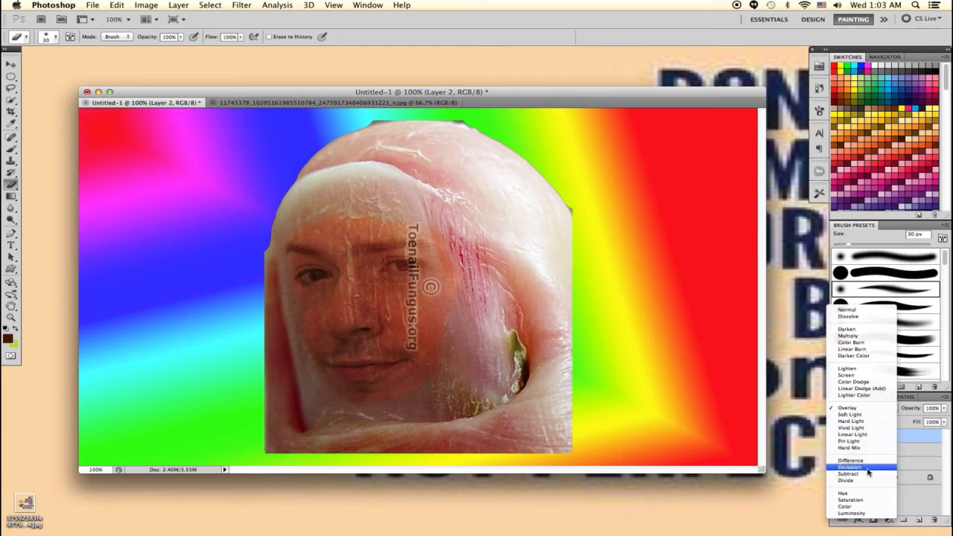
left_click(863, 493)
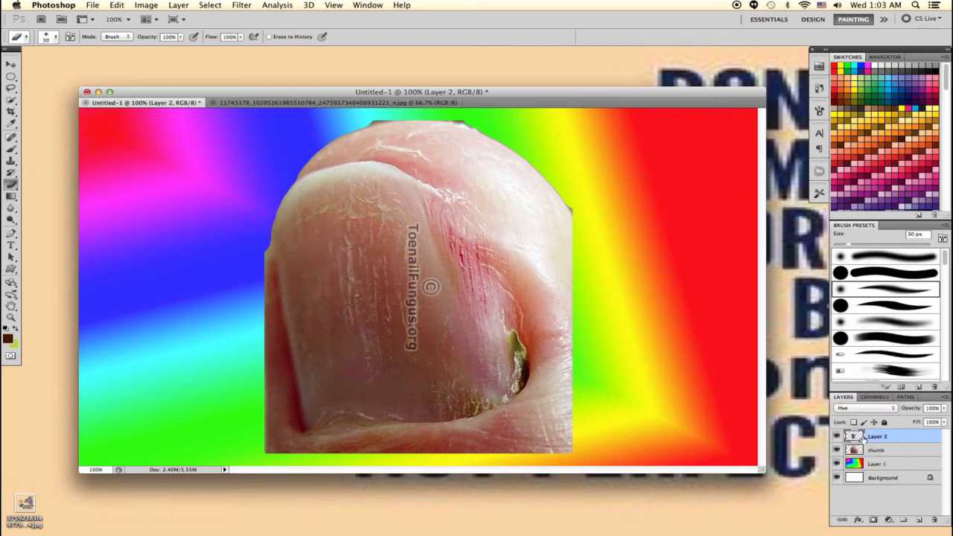
left_click(868, 408)
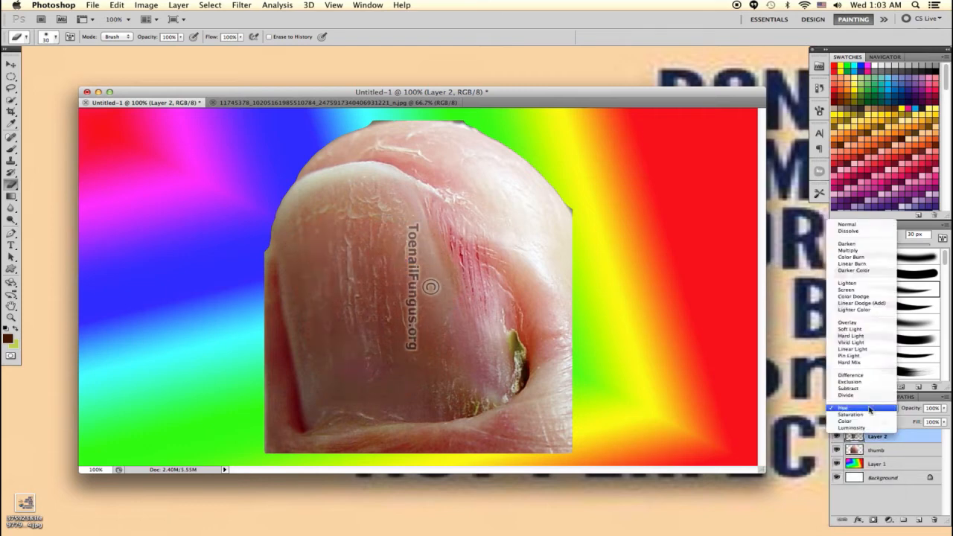
left_click(856, 283)
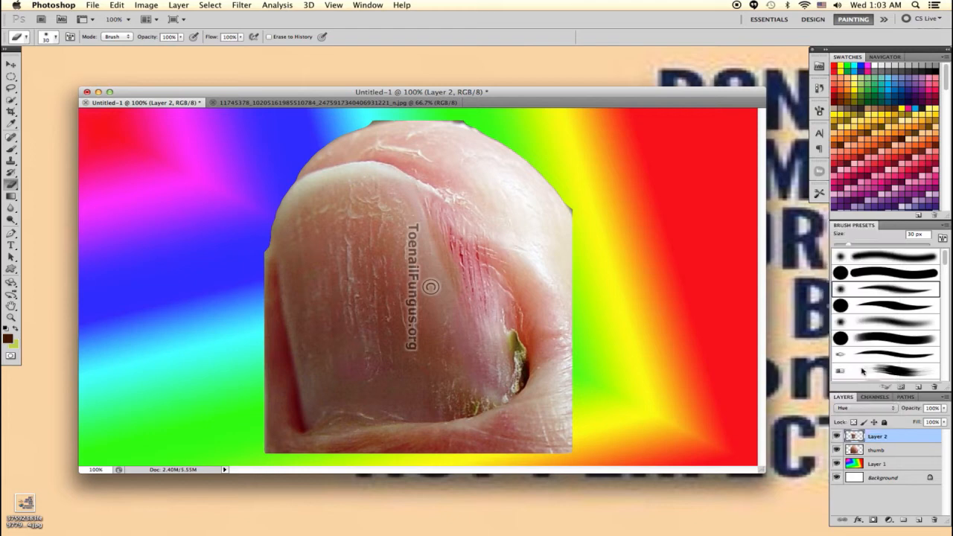
left_click(879, 409)
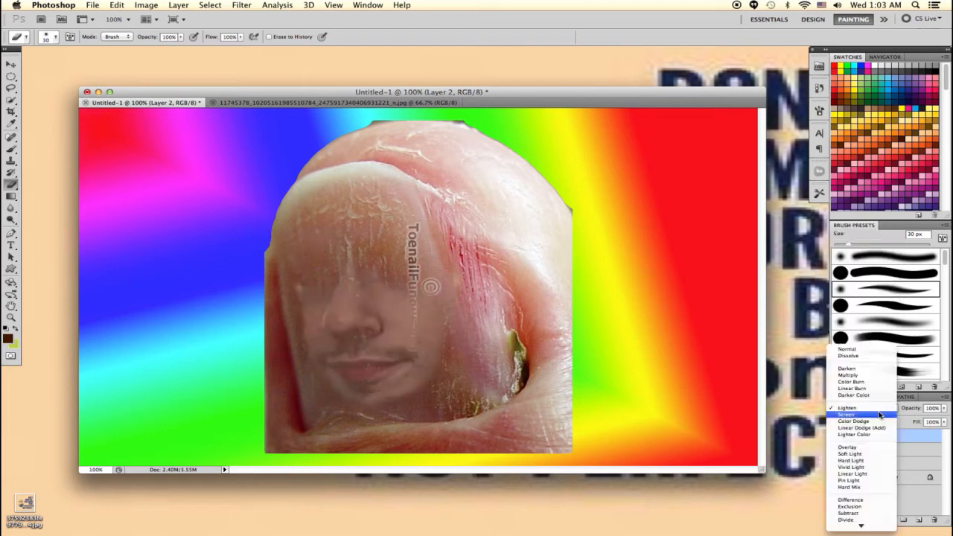
left_click(844, 375)
left_click(871, 415)
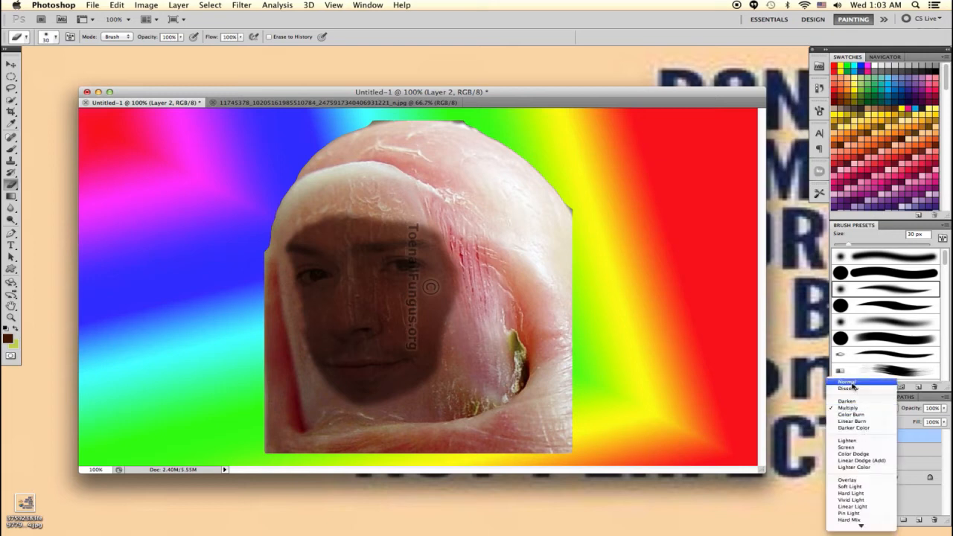
left_click(848, 382)
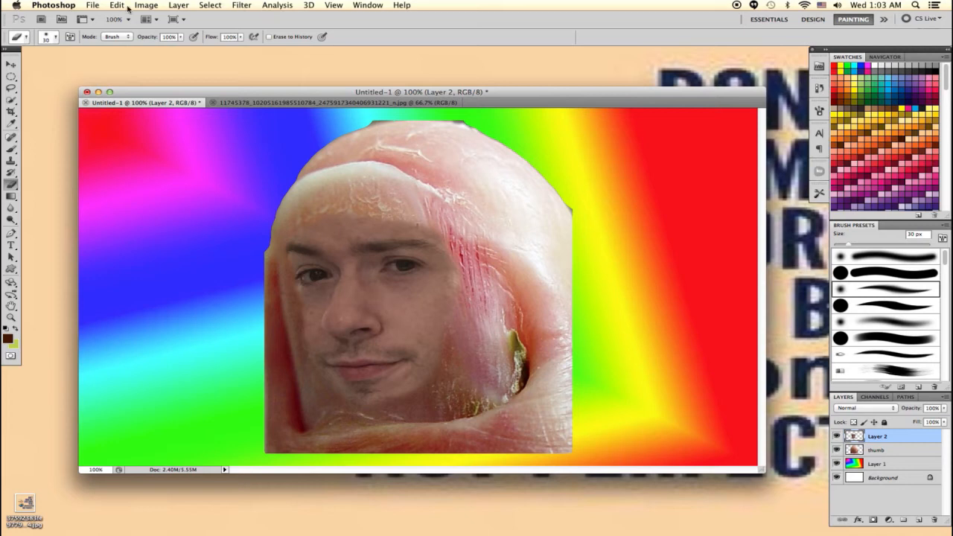
- Shift the face layer's midtones slightly toward red with a Color Balance adjustment
left_click(153, 6)
mouse_move(186, 38)
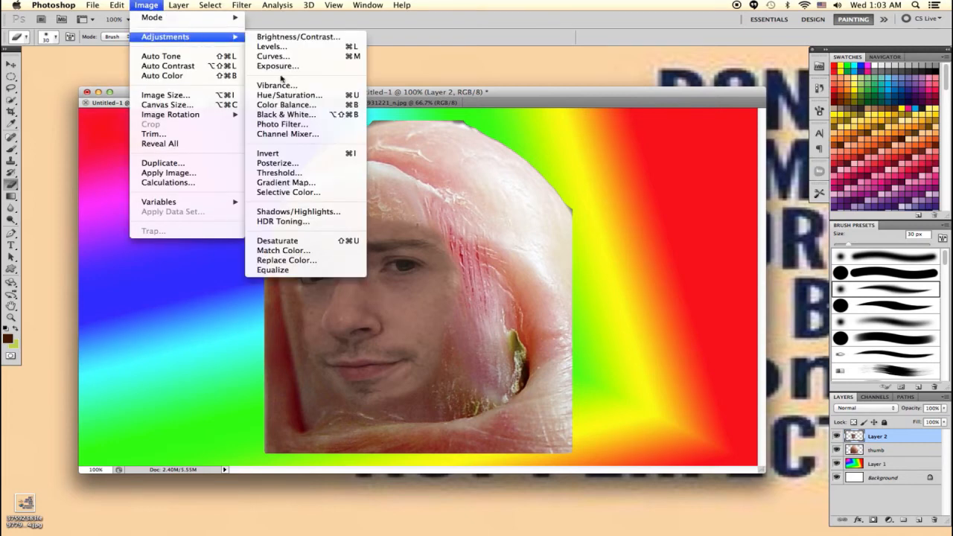
left_click(303, 105)
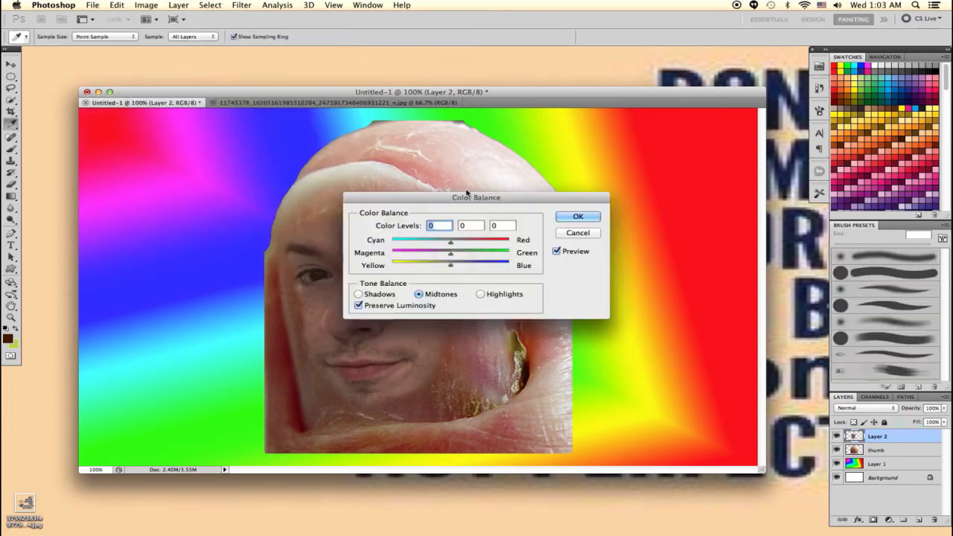
left_click_drag(495, 196, 631, 131)
mouse_move(583, 173)
left_mouse_down()
mouse_move(602, 172)
mouse_move(594, 175)
left_mouse_up()
left_click(711, 146)
- Soften the face's forehead, right cheek and jaw edges on Layer 2 with a soft 100 px Eraser
key("e")
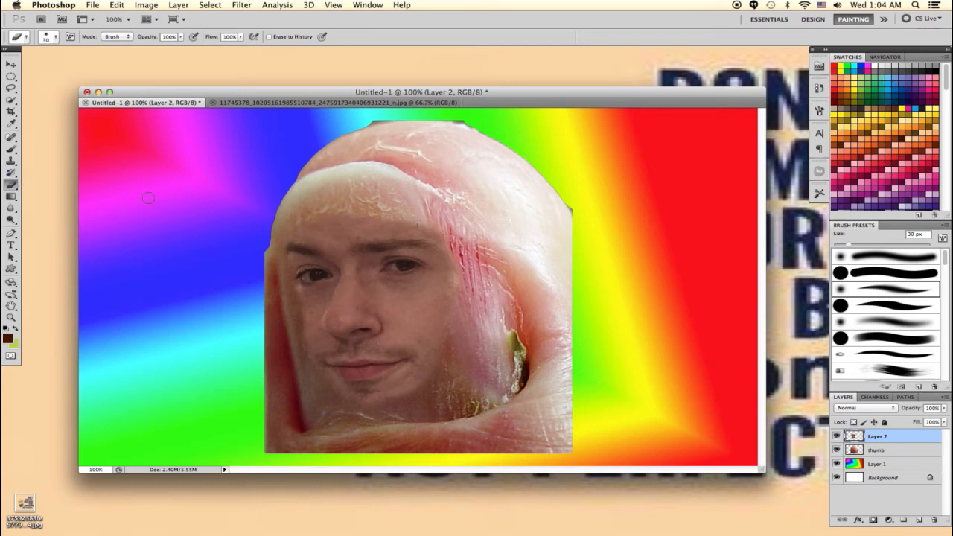
left_click(13, 138)
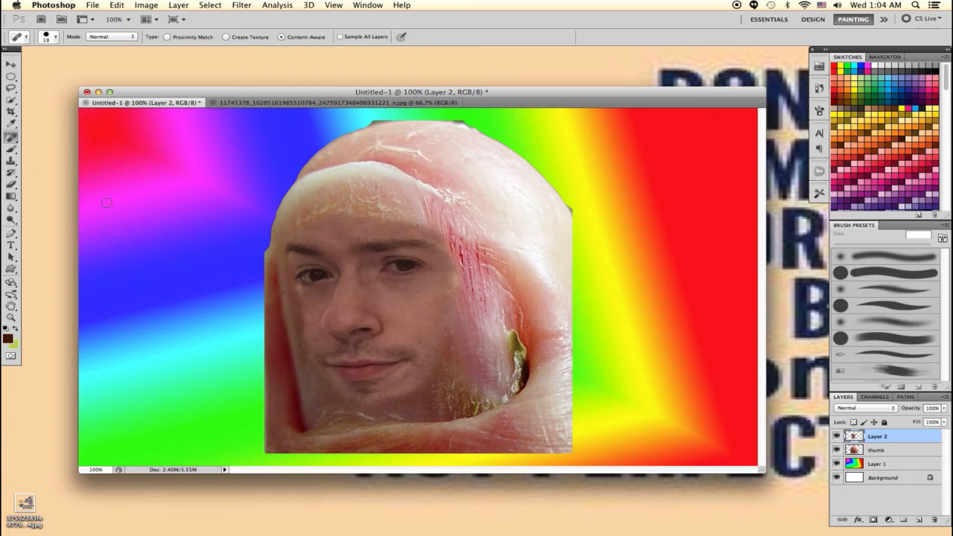
left_click(12, 184)
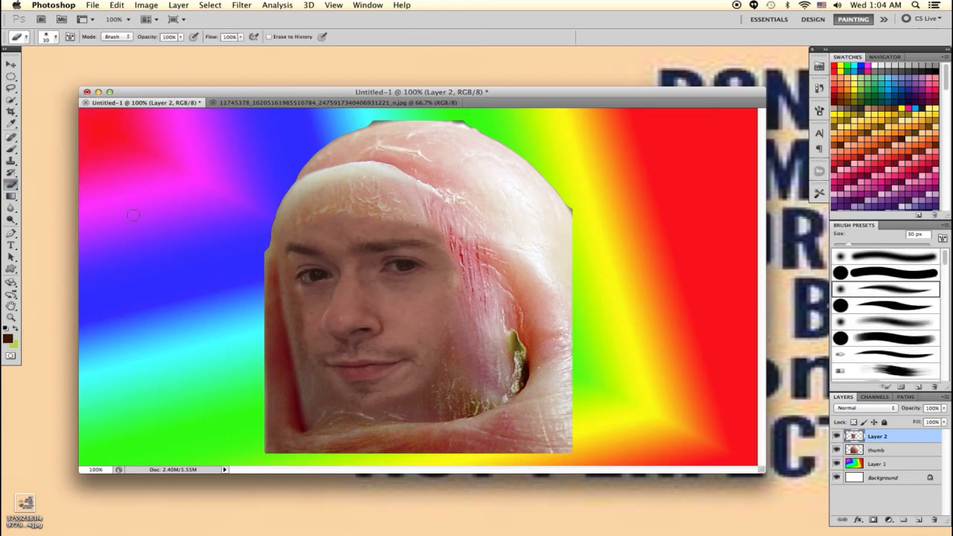
key("bracketright")
key("bracketright")
key("bracketright")
key("bracketright")
key("bracketright")
key("bracketright")
key("bracketright")
mouse_move(313, 203)
left_mouse_down()
mouse_move(324, 201)
mouse_move(302, 225)
mouse_move(335, 211)
mouse_move(395, 210)
left_mouse_up()
mouse_move(504, 289)
left_mouse_down()
mouse_move(486, 306)
mouse_move(466, 284)
mouse_move(466, 258)
mouse_move(462, 373)
mouse_move(426, 407)
mouse_move(415, 401)
mouse_move(438, 387)
mouse_move(423, 405)
mouse_move(411, 402)
mouse_move(454, 362)
mouse_move(456, 336)
left_mouse_up()
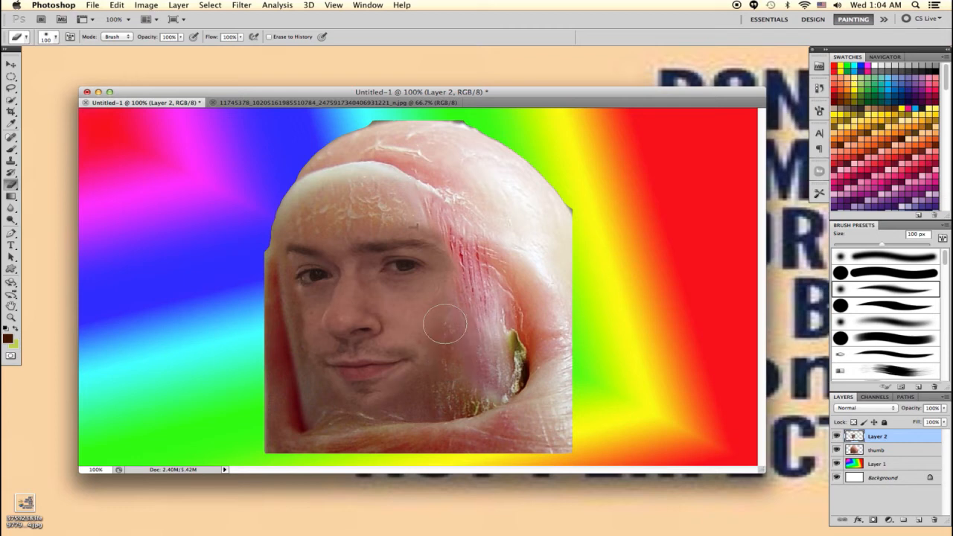
mouse_move(296, 317)
left_mouse_down()
mouse_move(292, 343)
mouse_move(277, 310)
mouse_move(275, 360)
mouse_move(286, 335)
mouse_move(323, 393)
mouse_move(317, 399)
mouse_move(338, 402)
mouse_move(326, 392)
mouse_move(387, 427)
mouse_move(441, 407)
mouse_move(411, 395)
left_mouse_up()
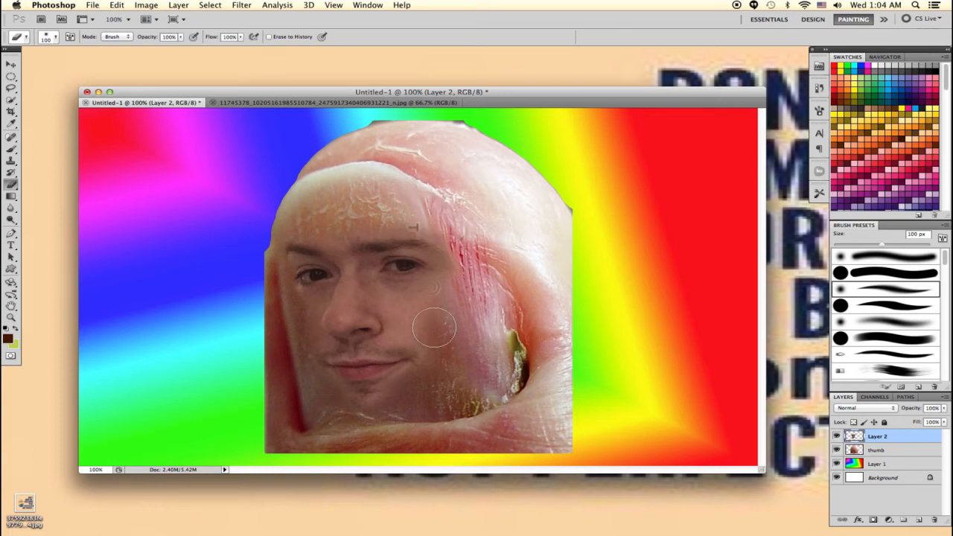
left_click_drag(443, 308, 452, 303)
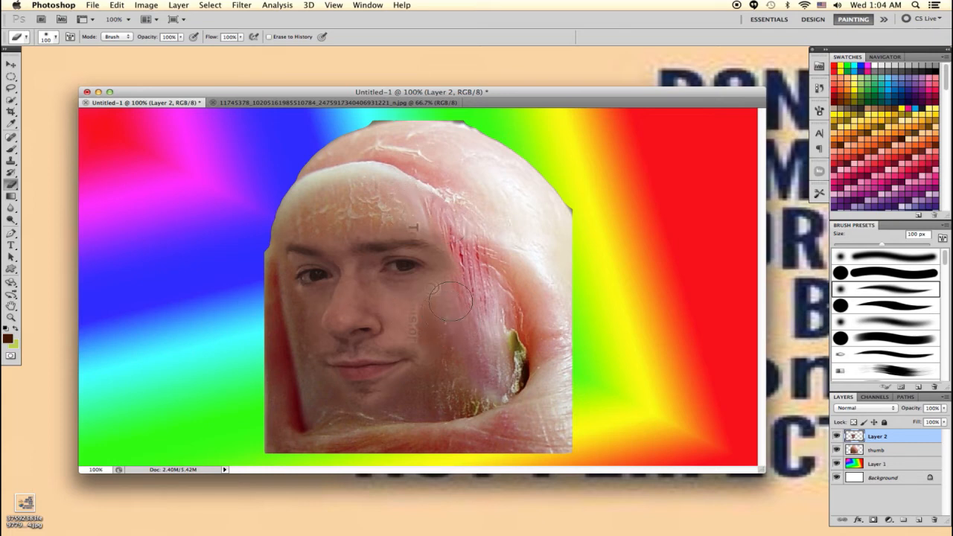
- Hide Layer 2 and add the text "ToenailFungus.org" in green 48 pt Hiragino Kaku Gothic StdN W8
left_click(836, 439)
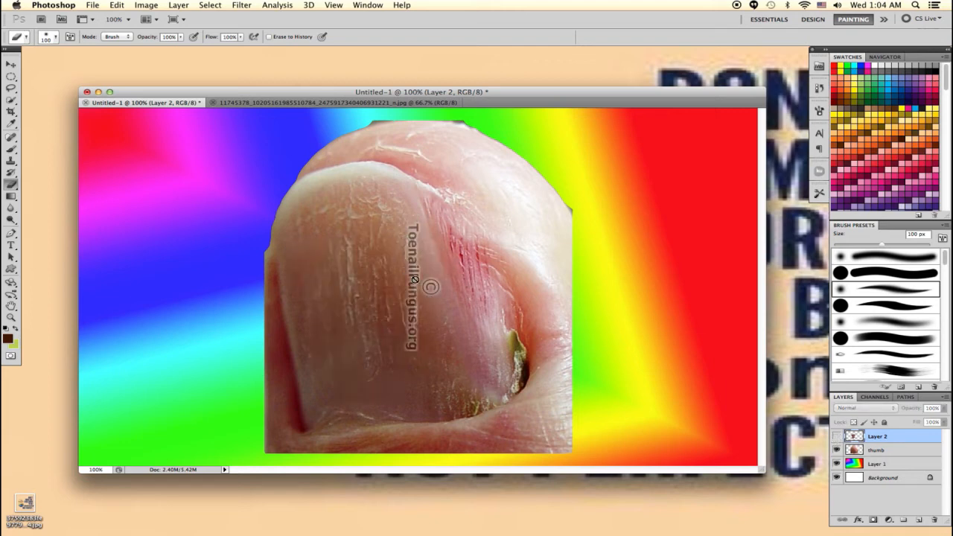
left_click(13, 246)
left_click(11, 247)
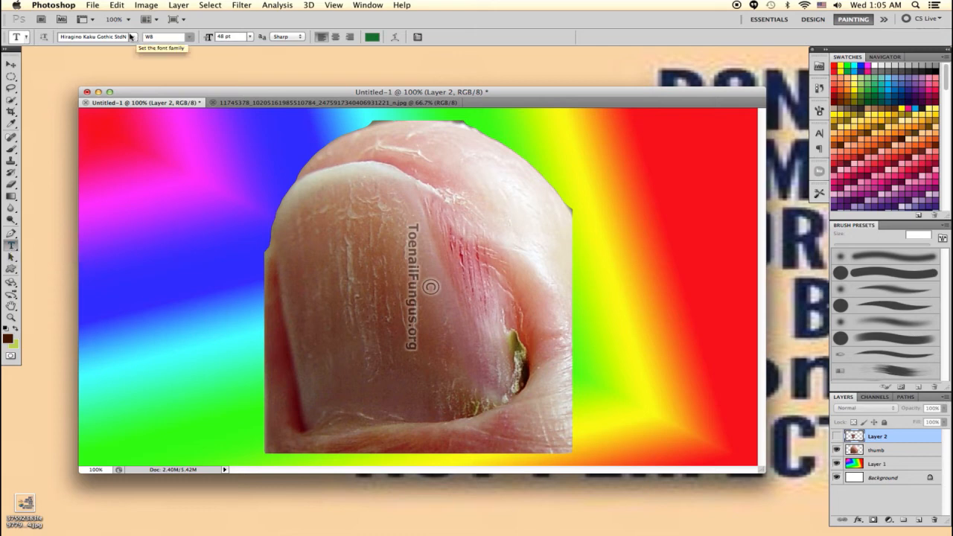
left_click(182, 231)
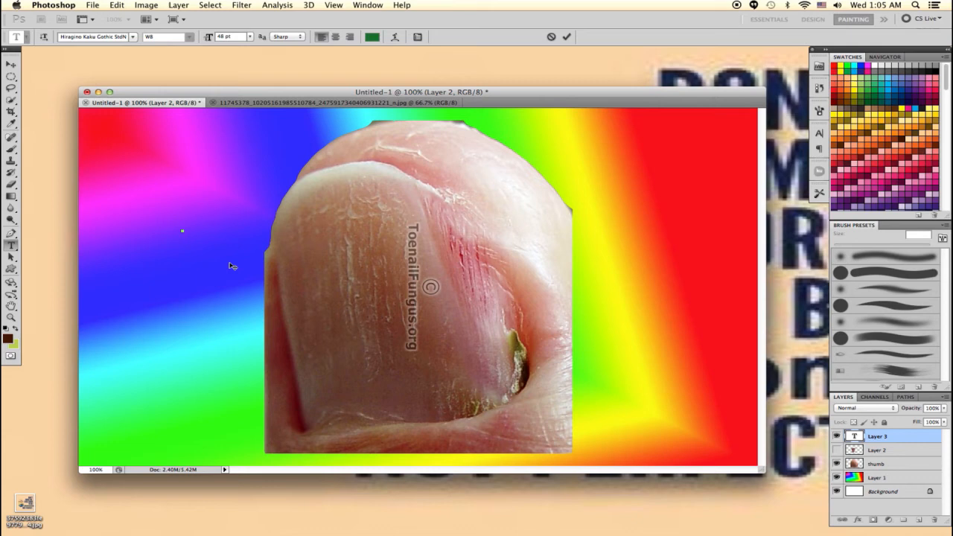
type("Toena")
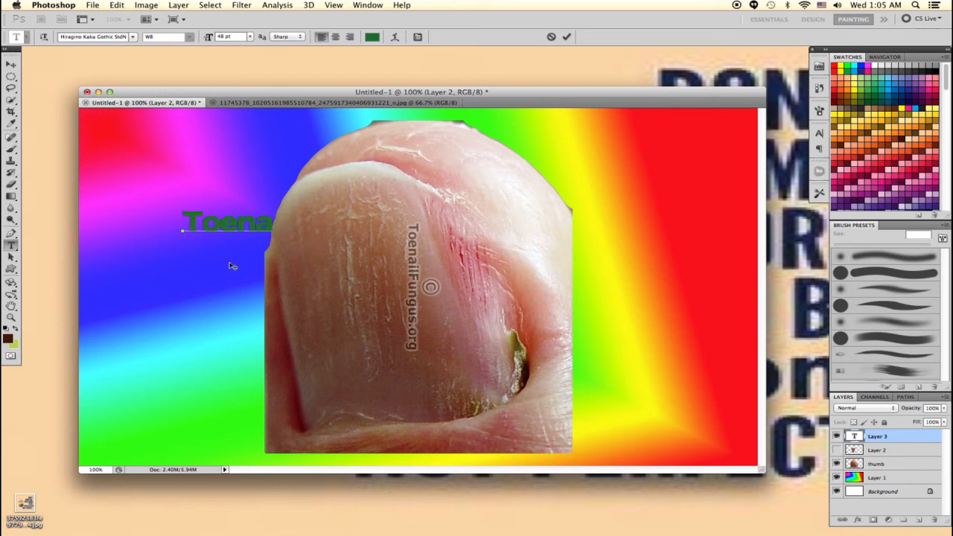
type("ilFungus")
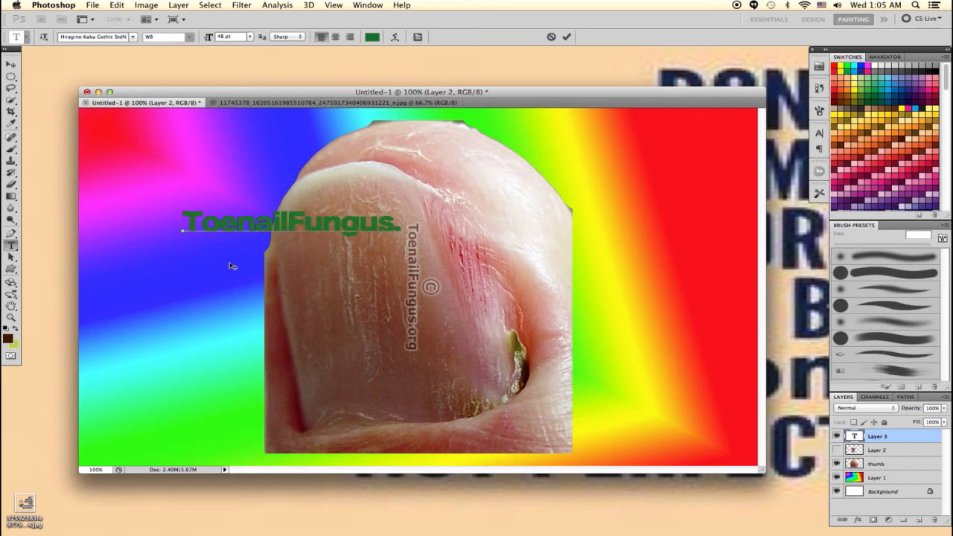
type(".org")
key("super+Return")
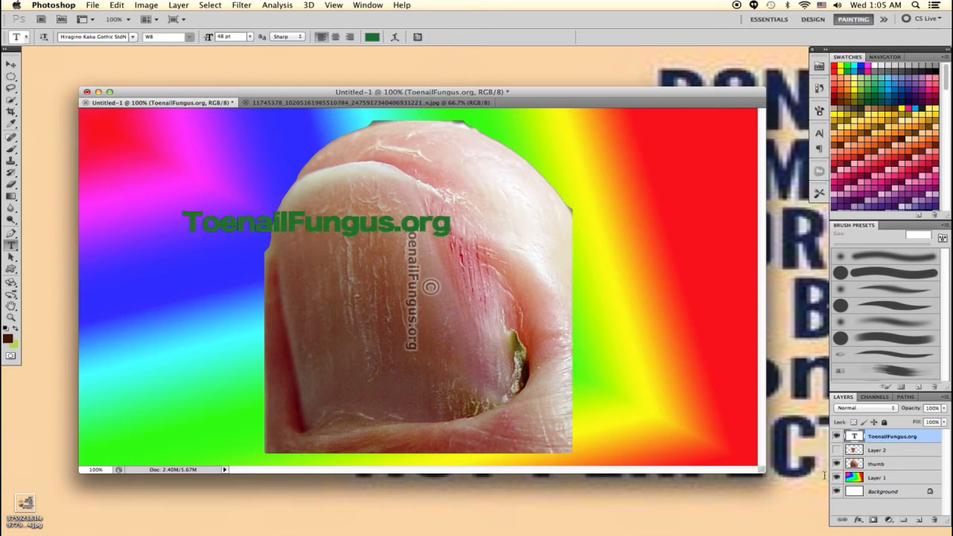
- Show Layer 2 again, and rotate the text 90 degrees clockwise and place it over the nail's watermark
left_click(837, 451)
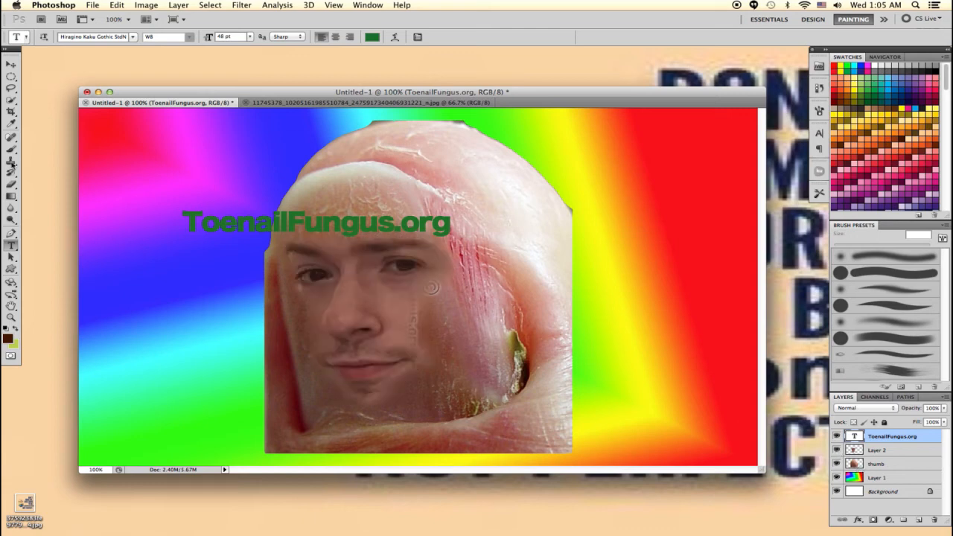
left_click(12, 65)
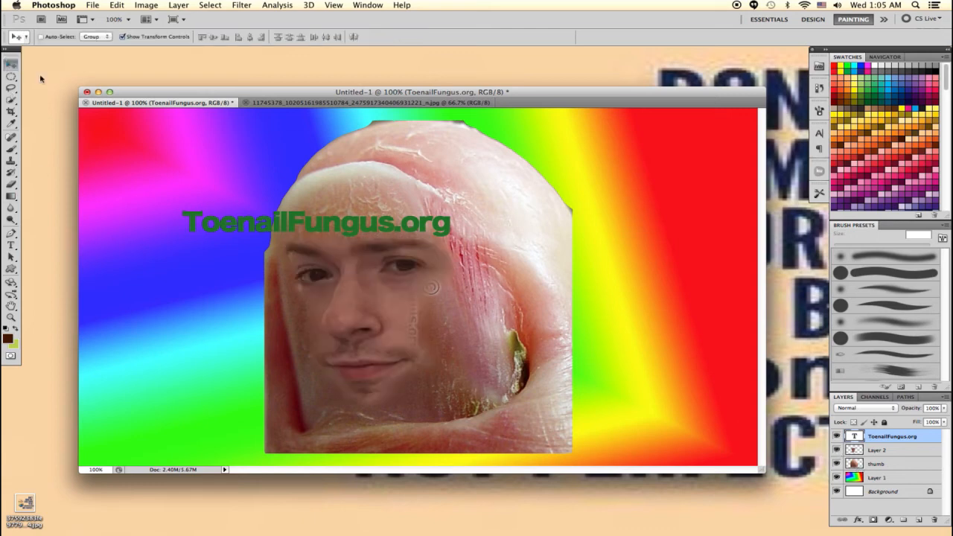
left_click_drag(455, 206, 332, 355)
left_click_drag(323, 322, 420, 389)
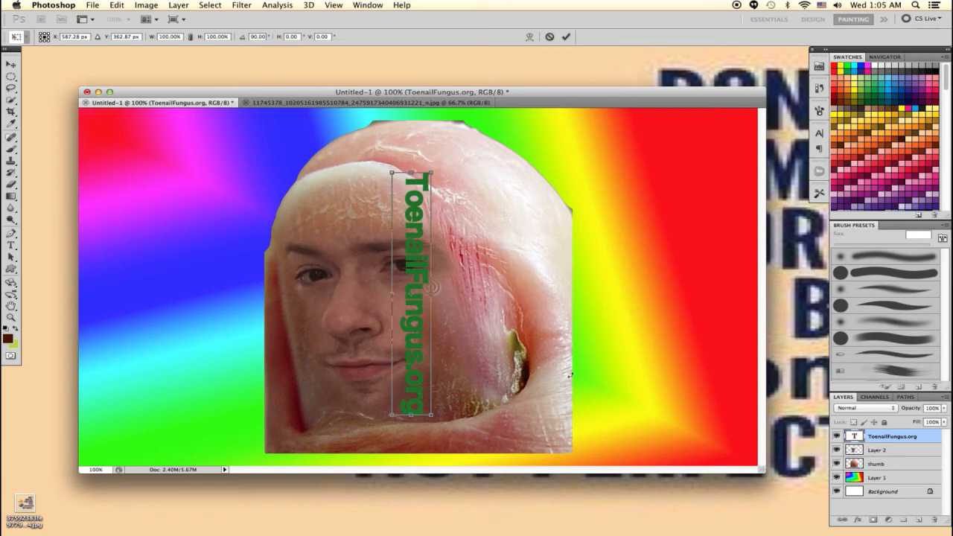
key("Return")
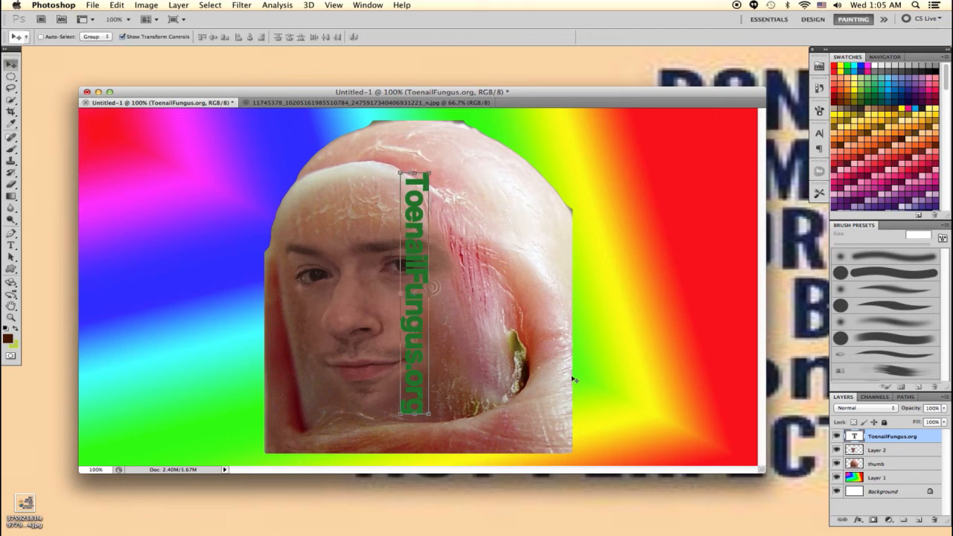
- Add an Outer Glow with its default settings to the ToenailFungus.org text layer
left_click(859, 522)
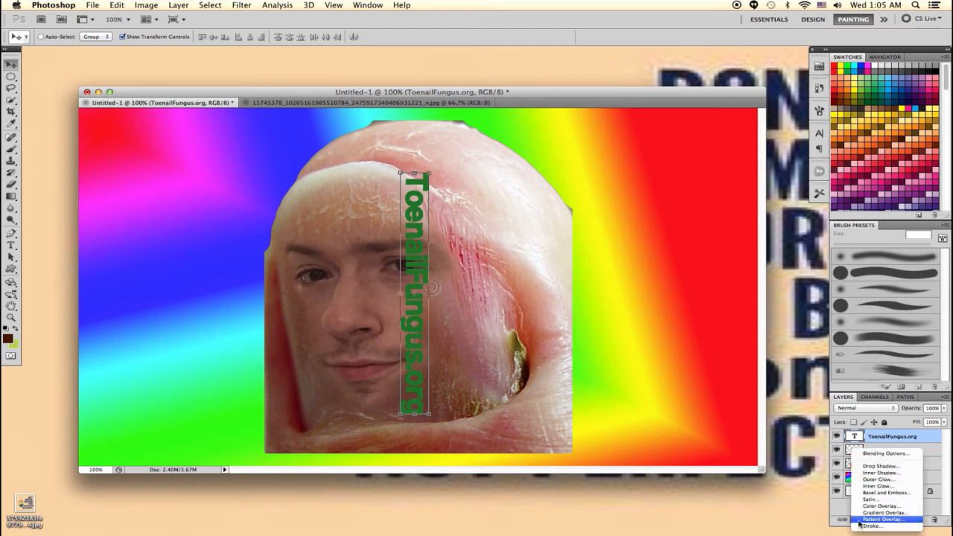
left_click(891, 480)
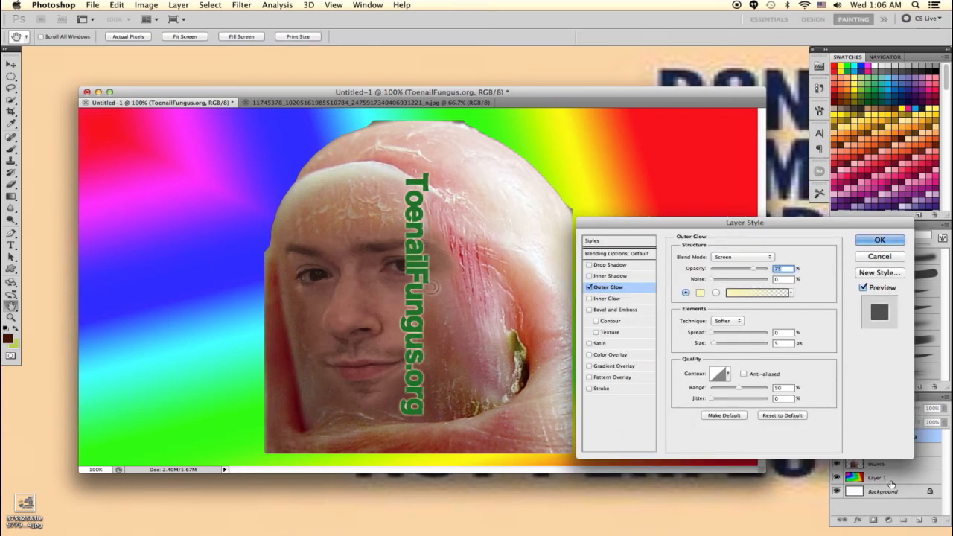
left_click(875, 241)
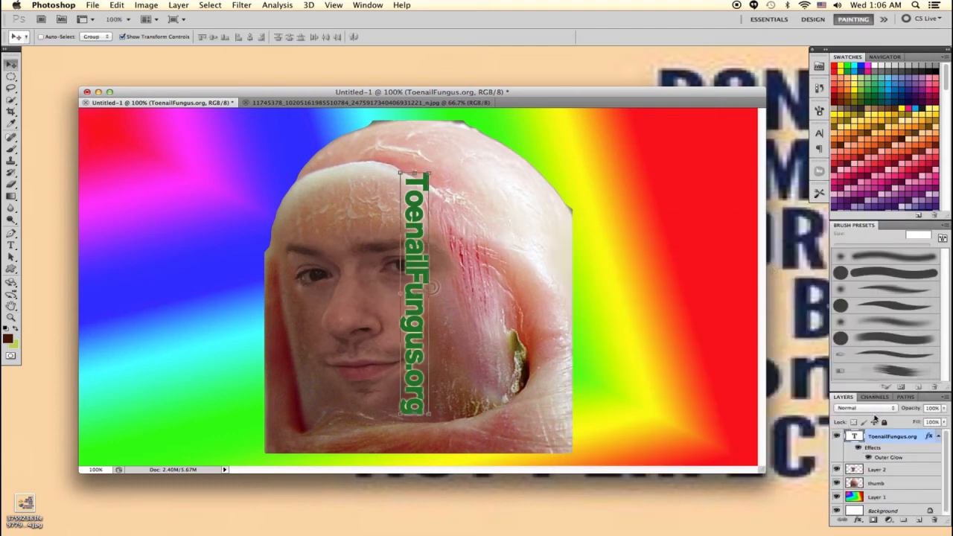
- Set the ToenailFungus.org text layer's blend mode to Overlay and its fill to 68%
left_click(875, 409)
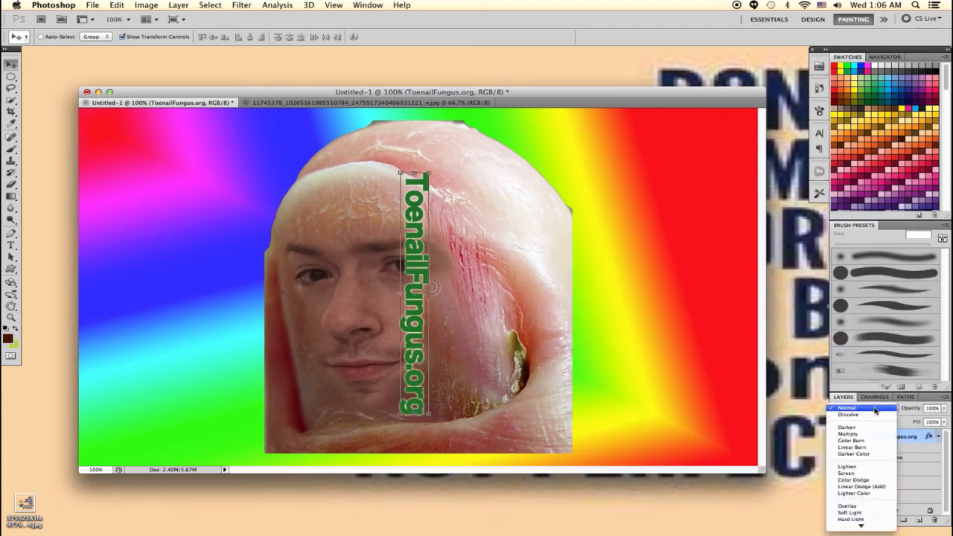
left_click(861, 487)
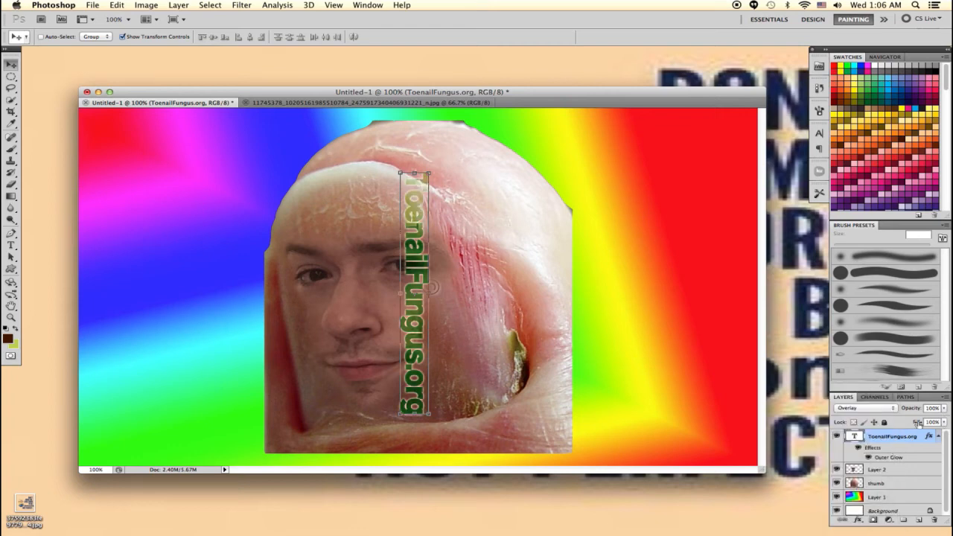
left_click(943, 421)
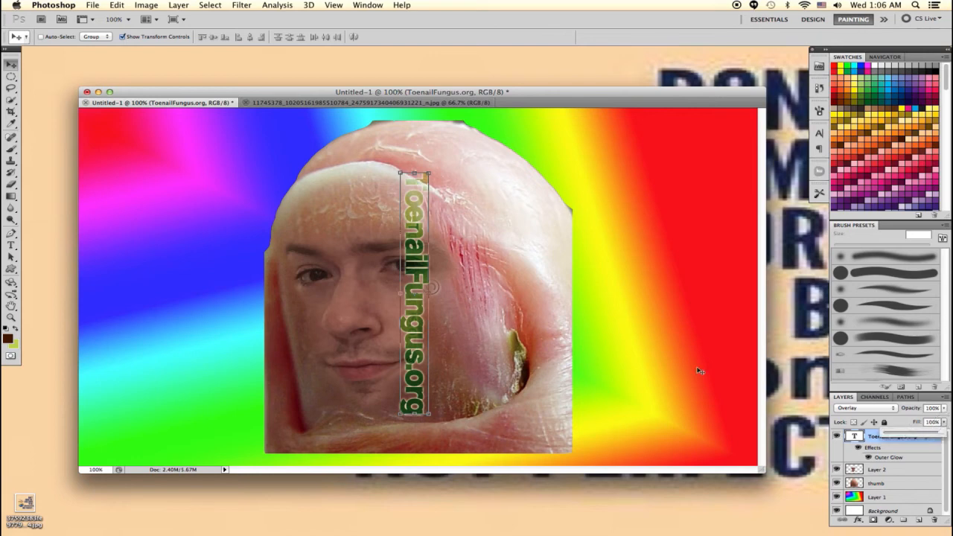
left_click(944, 408)
mouse_move(929, 418)
left_mouse_down()
mouse_move(859, 422)
mouse_move(945, 421)
left_mouse_up()
left_click(944, 422)
mouse_move(925, 432)
left_mouse_down()
mouse_move(894, 437)
mouse_move(933, 432)
mouse_move(924, 435)
left_mouse_up()
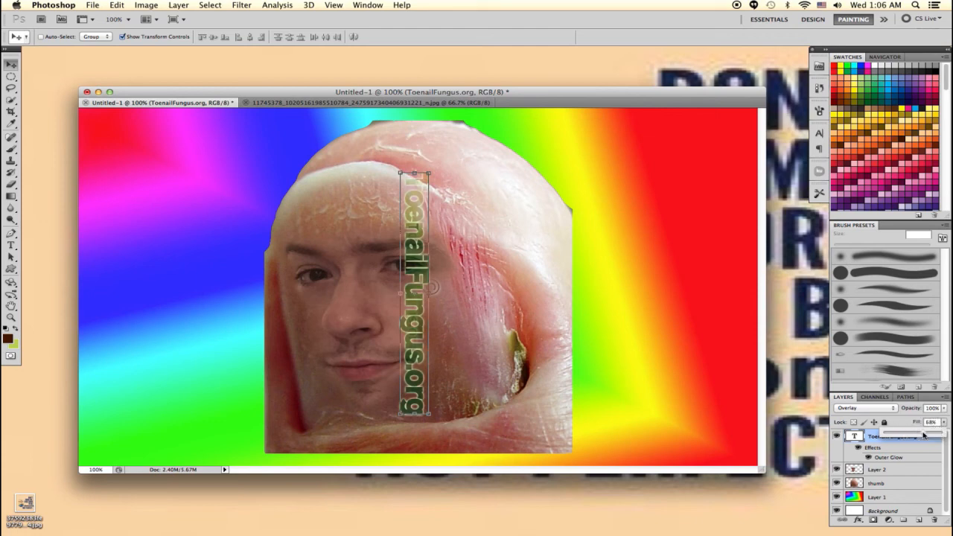
- Replace the custom shape set with the Animals shapes
left_click(12, 78)
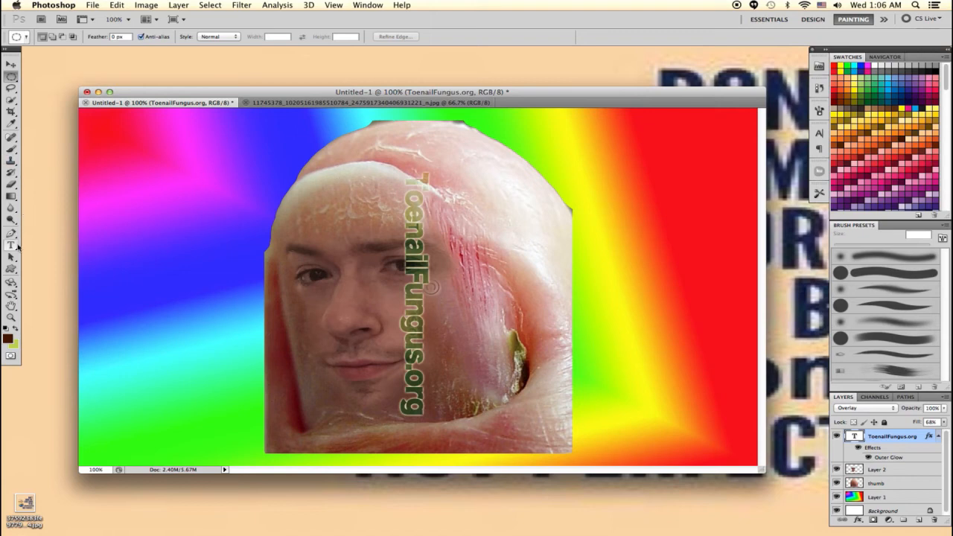
left_click(11, 270)
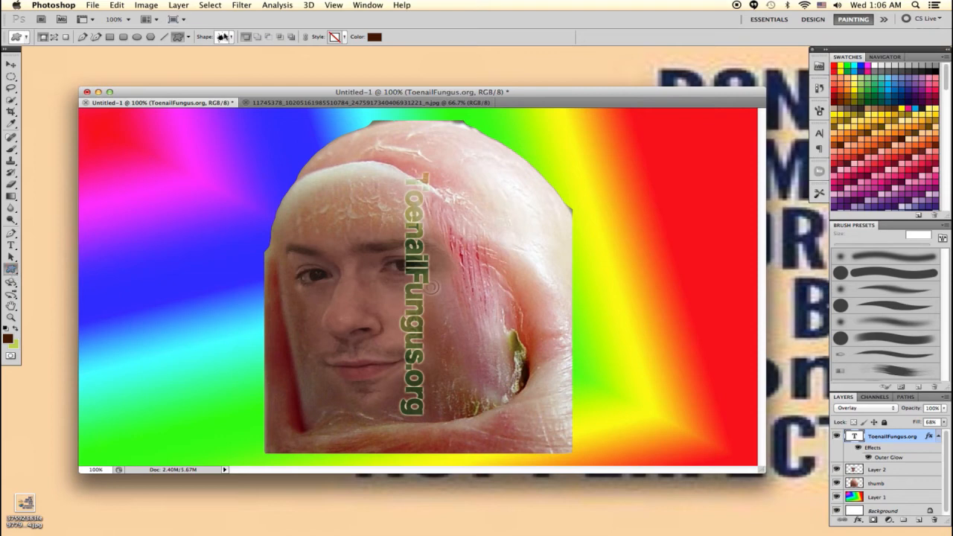
left_click(231, 37)
left_click(287, 54)
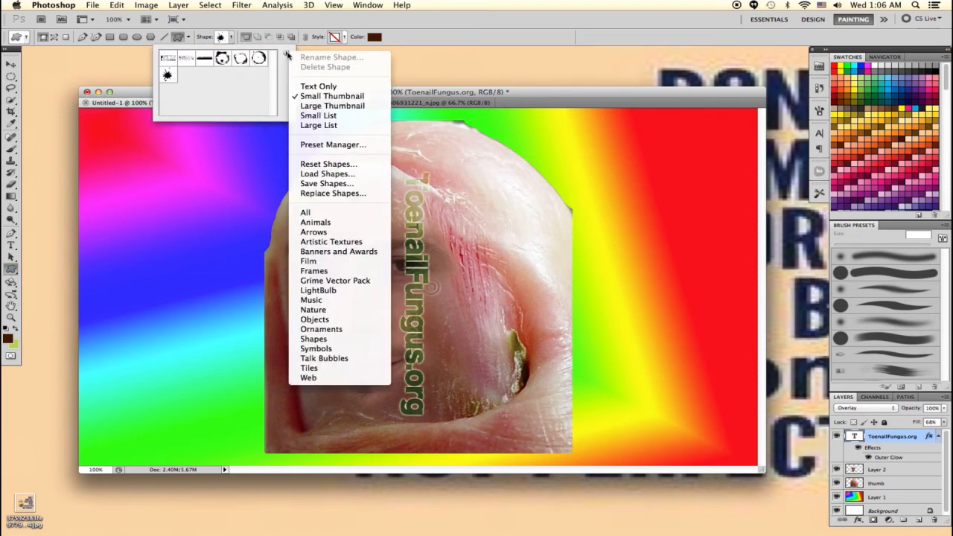
left_click(327, 222)
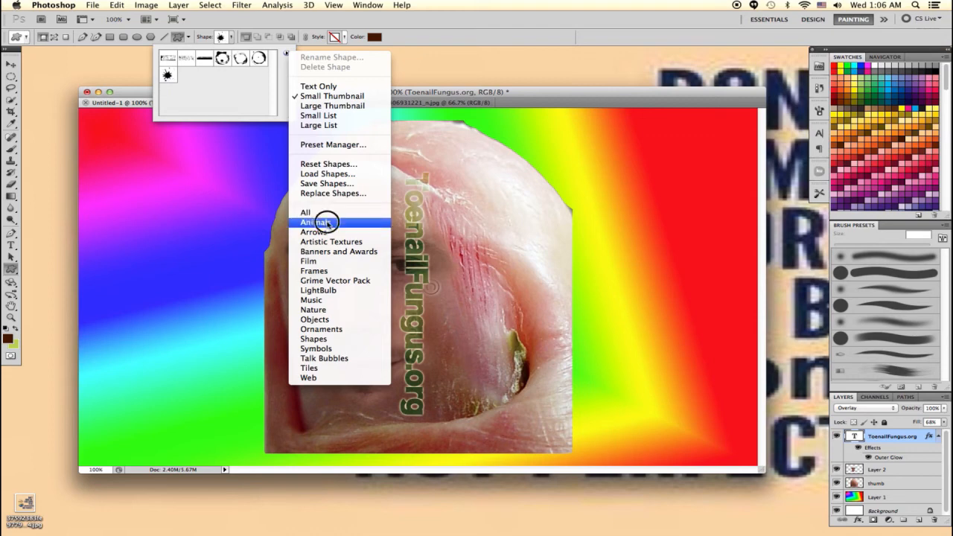
left_click(550, 186)
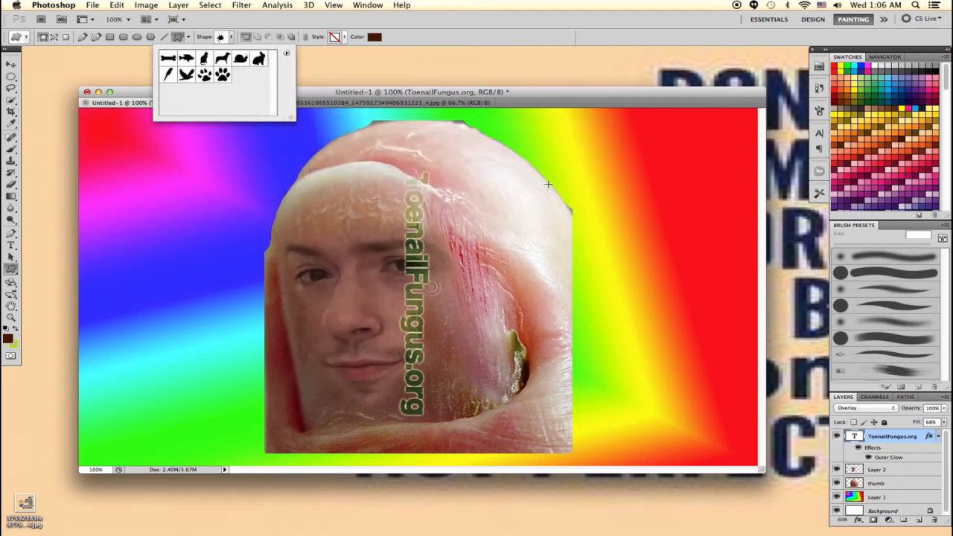
- Draw a large dark brown sitting-cat shape and place it over the gradient to the left of the thumb
left_click(198, 62)
left_click_drag(150, 379, 313, 110)
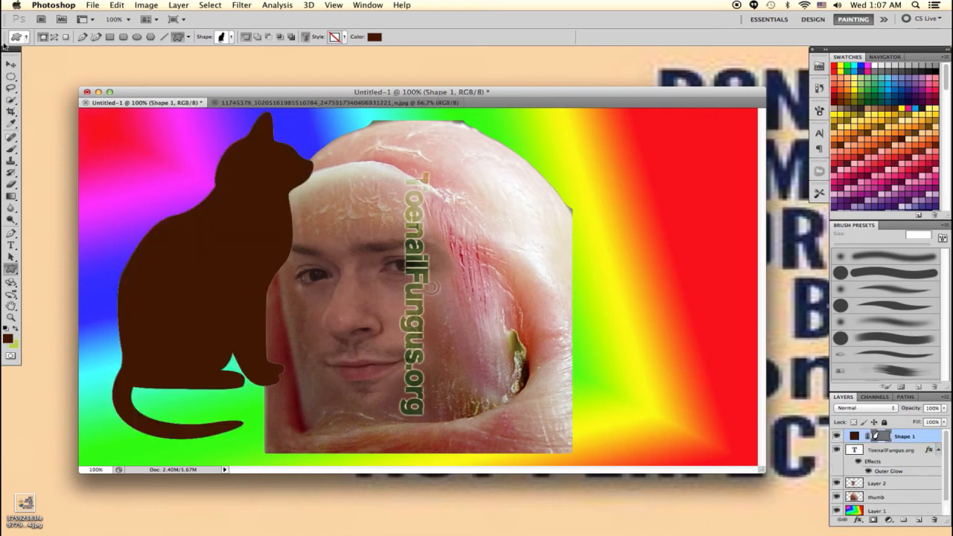
left_click(11, 64)
left_click_drag(237, 324, 212, 337)
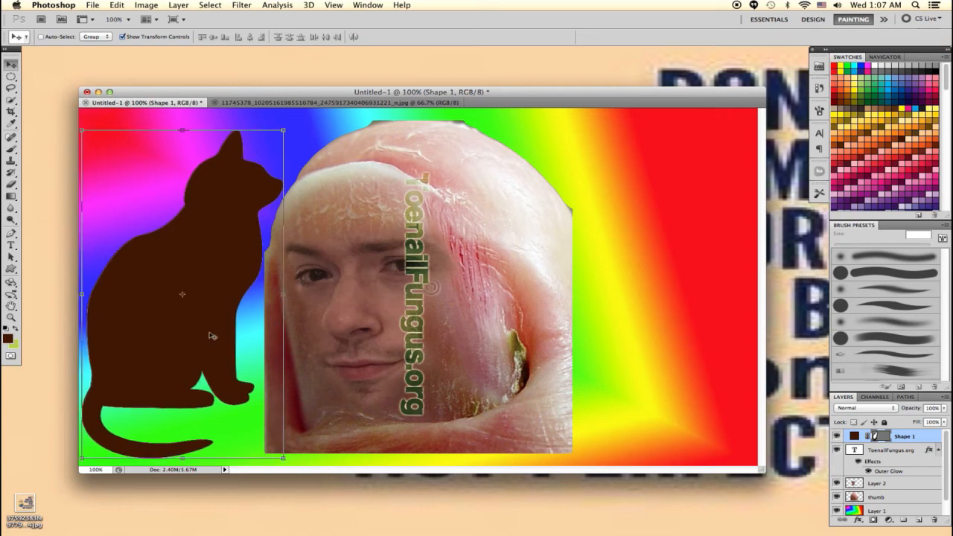
- Add the two-line title "ZaxelZech's Game funhouse" in dark purple 48 pt text at the canvas's upper right
left_click(11, 245)
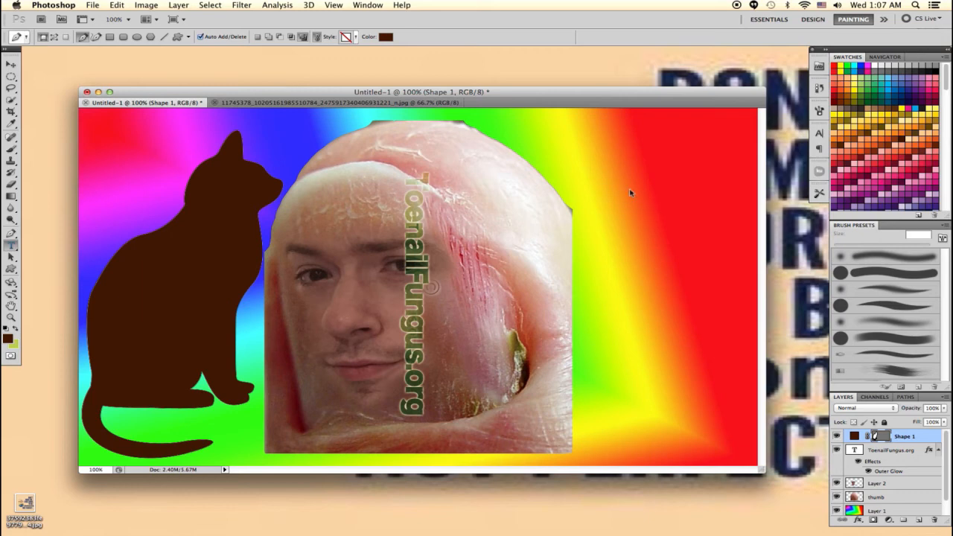
key("t")
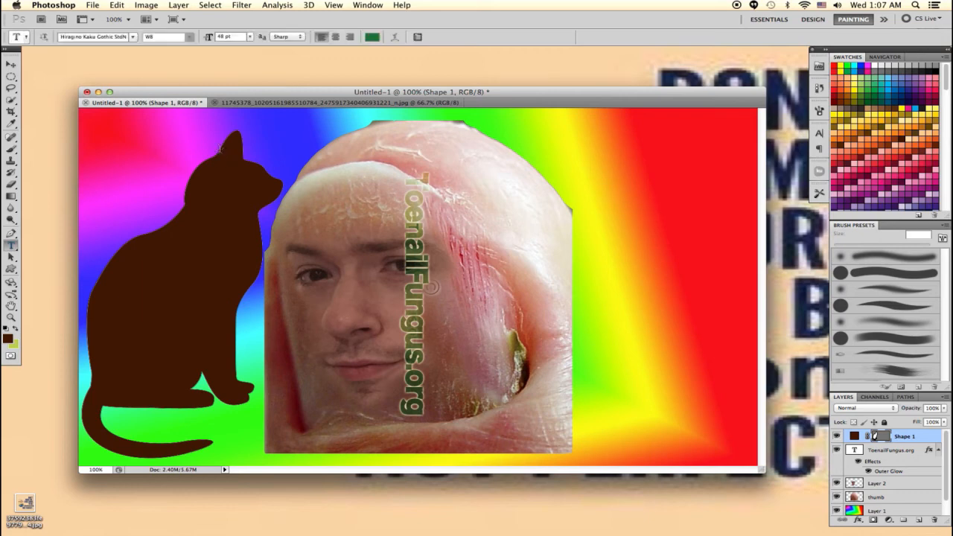
left_click(908, 202)
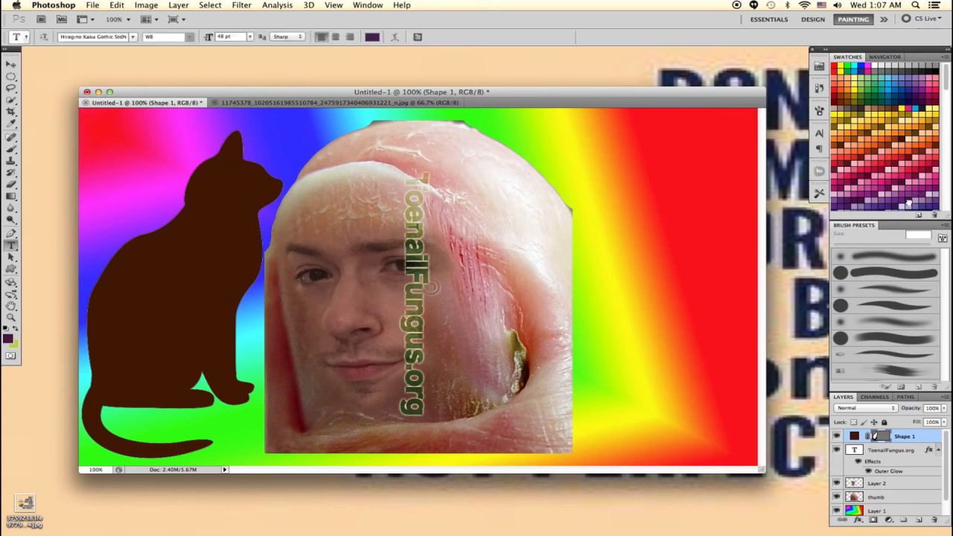
left_click(506, 149)
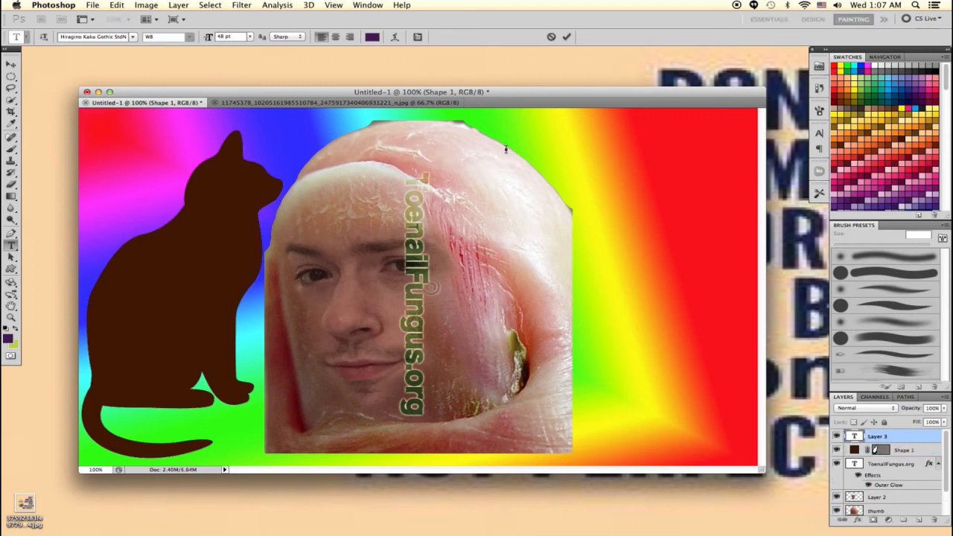
type("ZaxelZech")
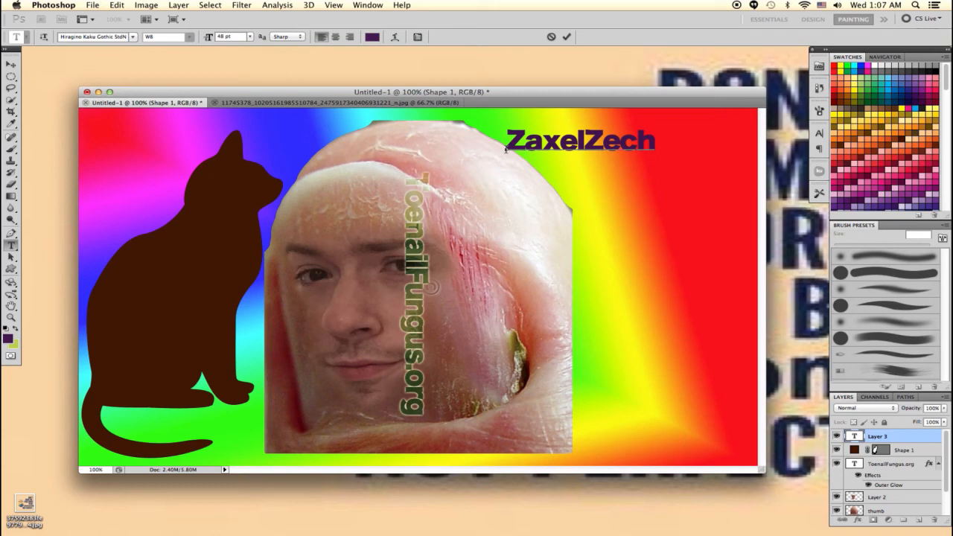
type("'s")
key("Return")
type("Game")
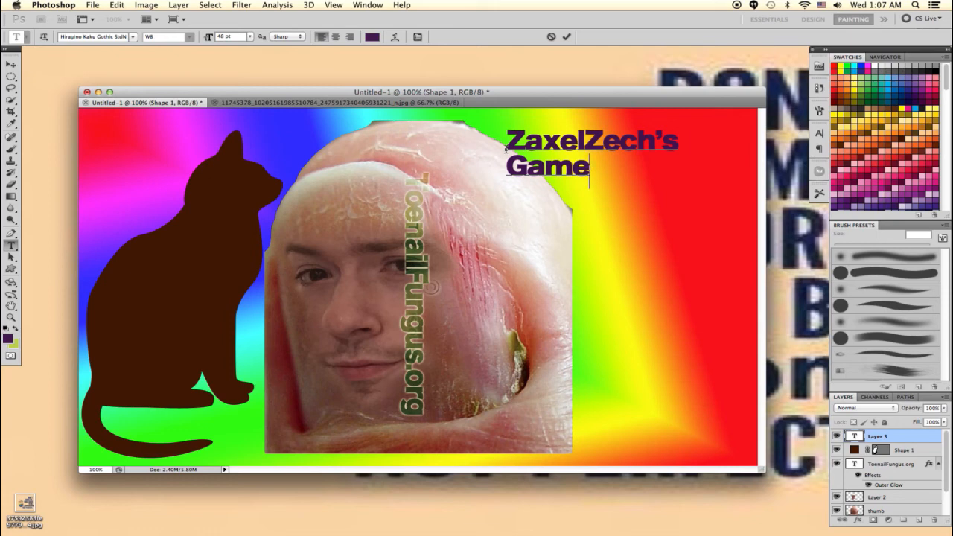
type(" fun")
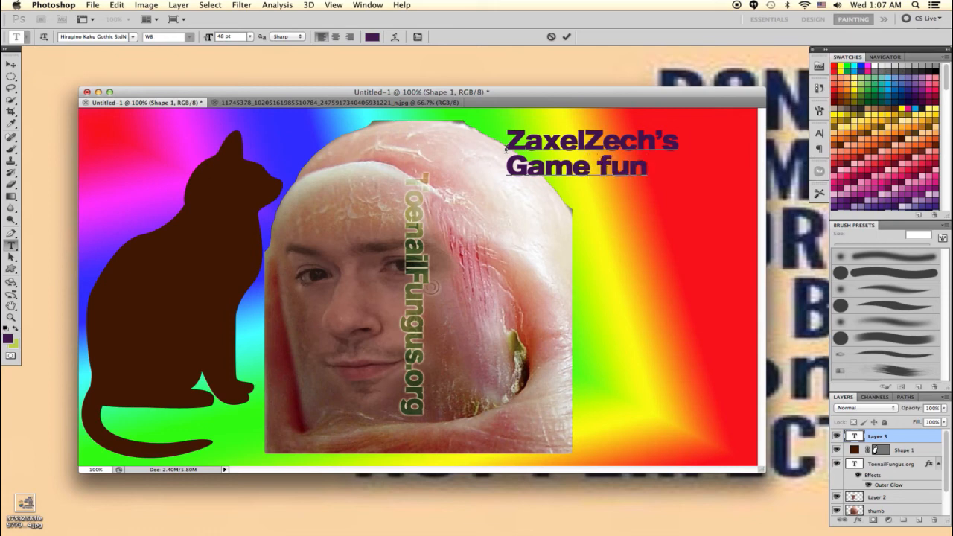
type("house")
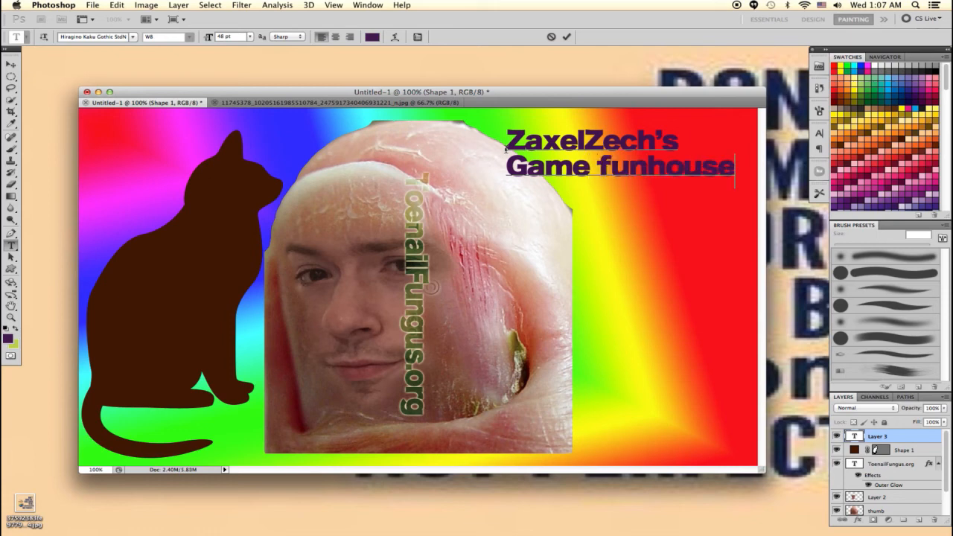
key("super+Return")
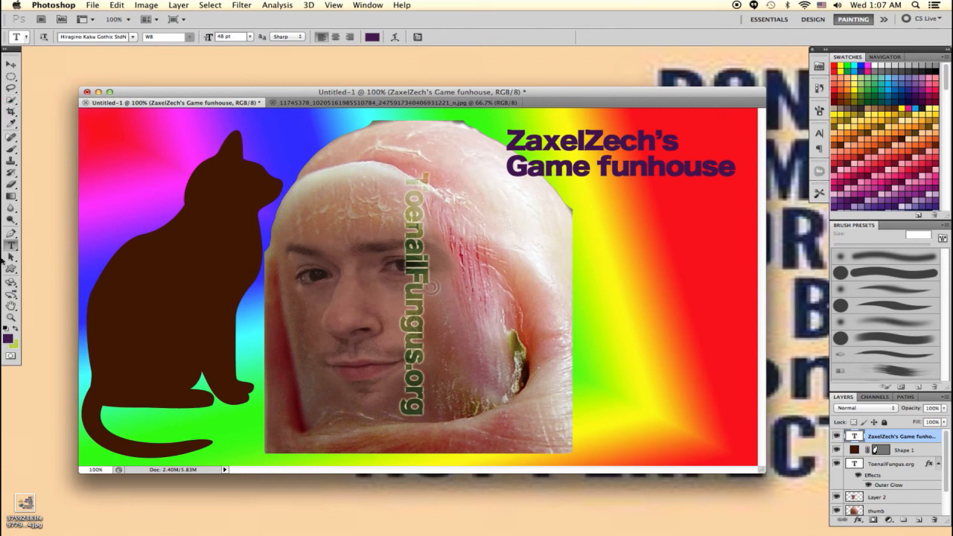
- Add a Drop Shadow to the title with 58% opacity, 137 px distance, 33% spread and 1 px size
left_click(859, 520)
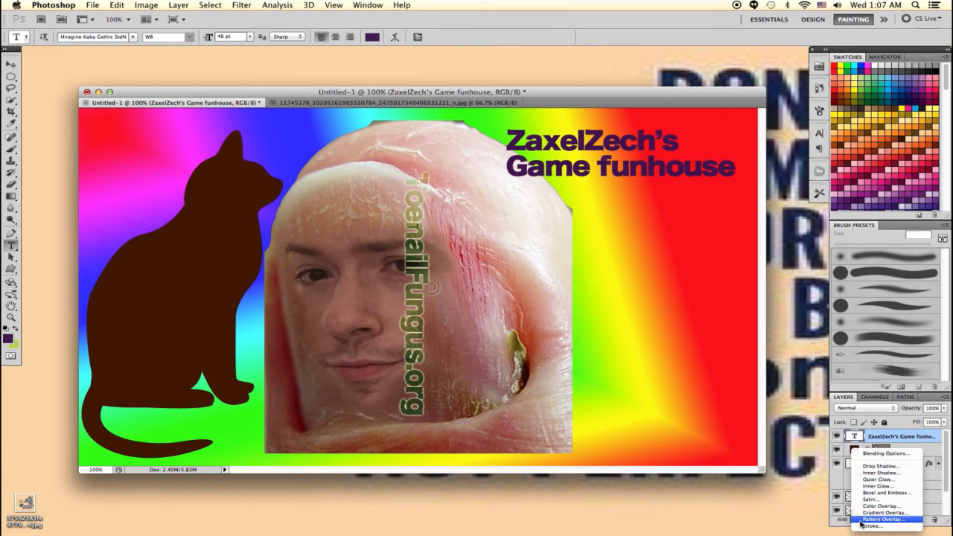
left_click(883, 479)
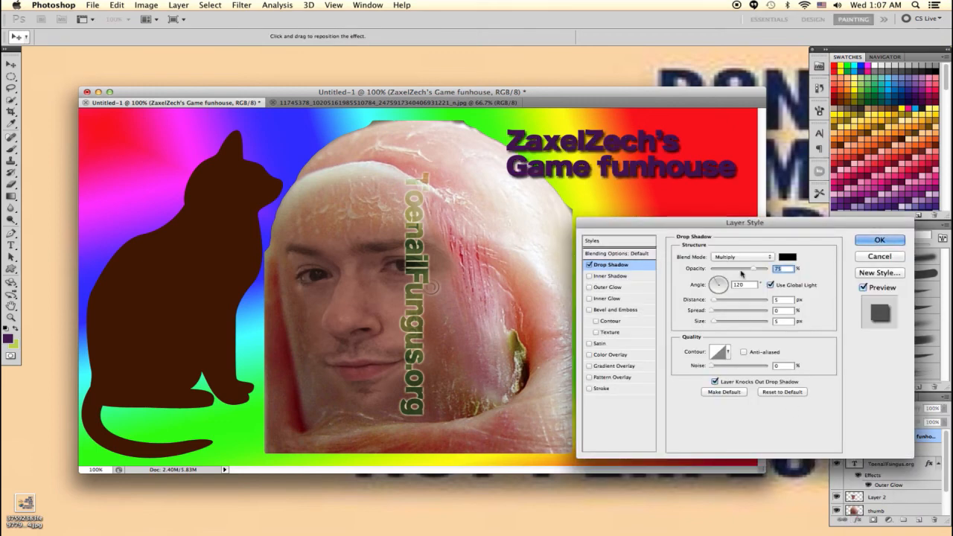
left_click_drag(710, 312, 741, 300)
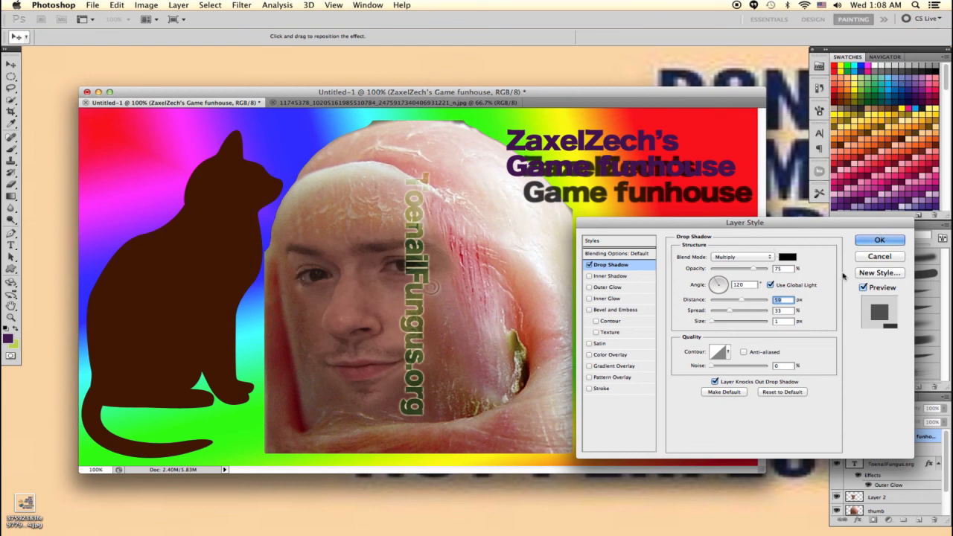
left_click_drag(742, 301, 756, 304)
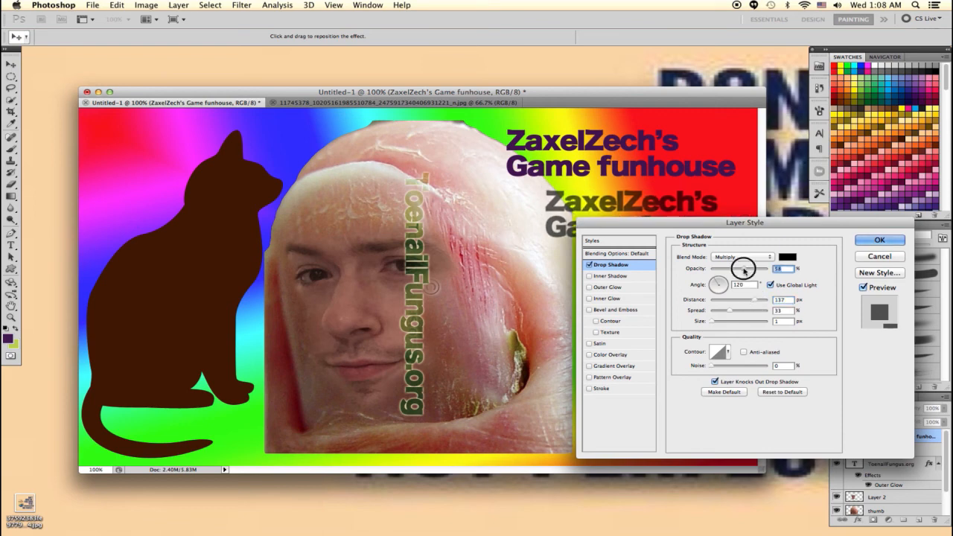
left_click(866, 240)
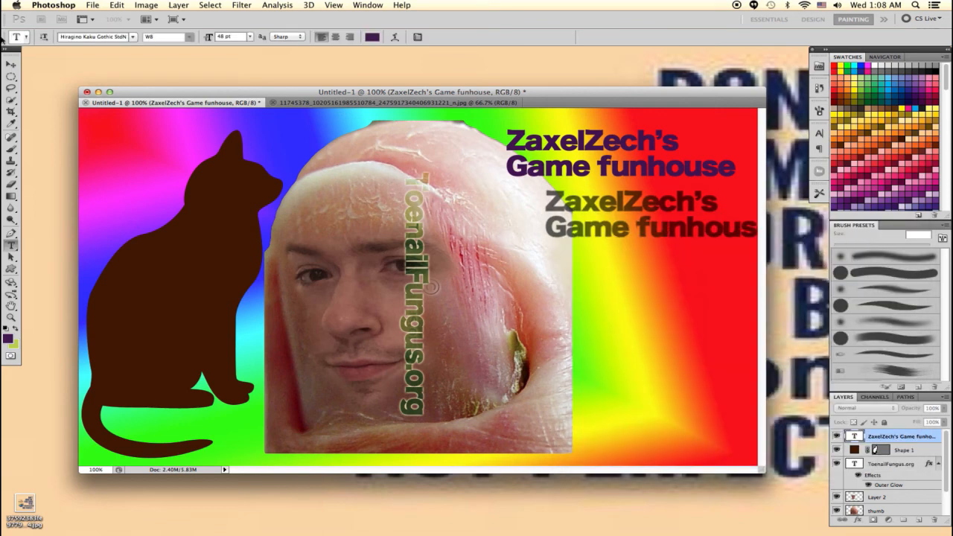
- Move the title left over the top of the thumb and enlarge it to about 68 pt
left_click(11, 64)
left_click_drag(675, 166, 547, 161)
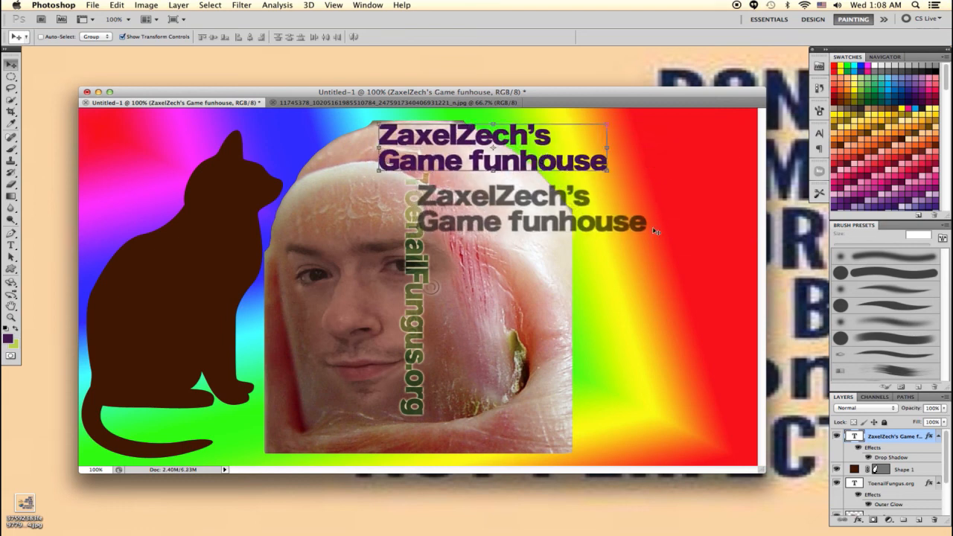
left_click(608, 171)
left_click_drag(607, 174, 705, 241)
key("Return")
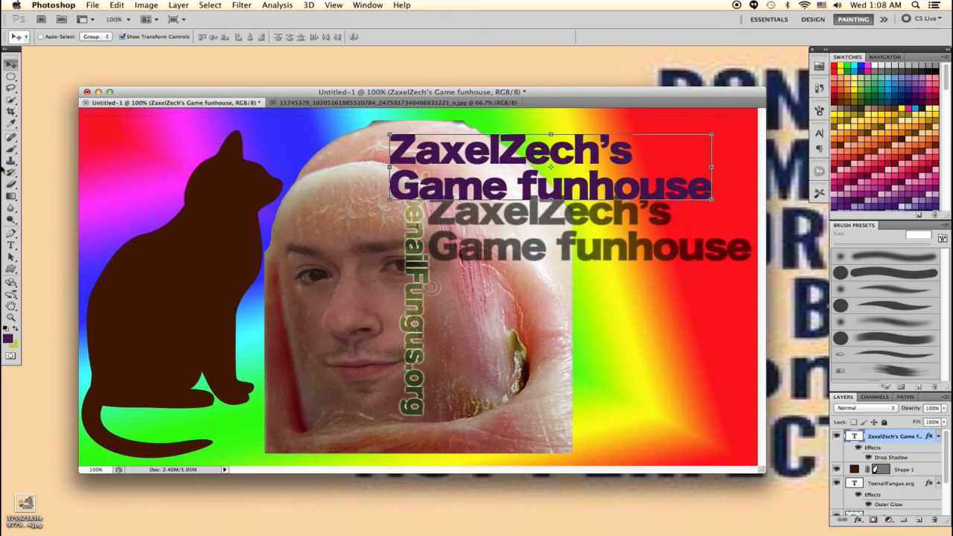
- Hand-letter "SPORK" in red with a 20 px brush on a new layer, across the thumb's lower right and the gradient
left_click(11, 246)
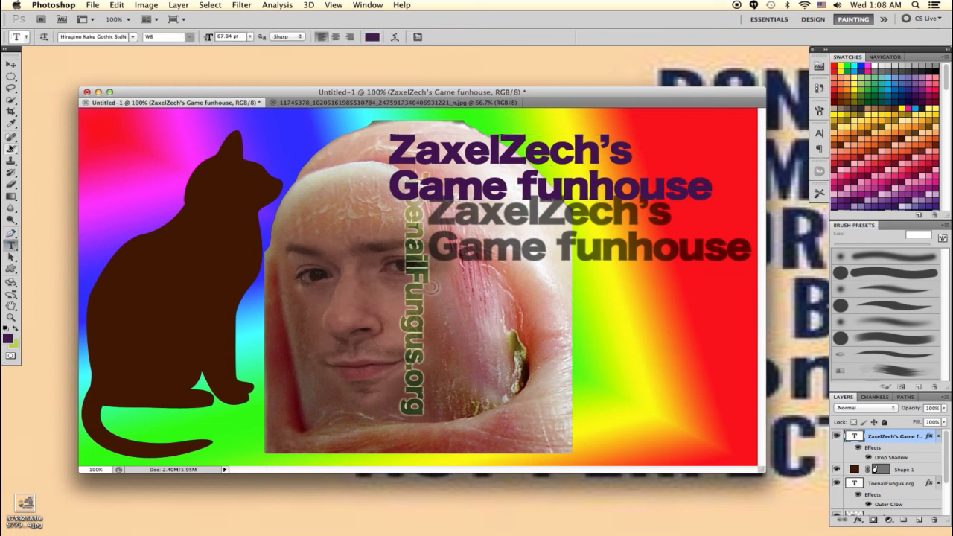
left_click(11, 148)
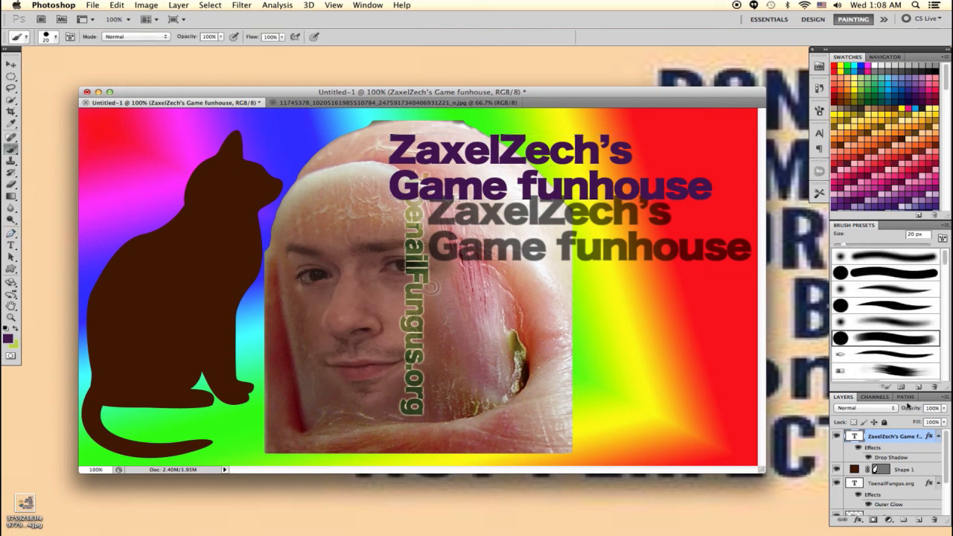
left_click(920, 522)
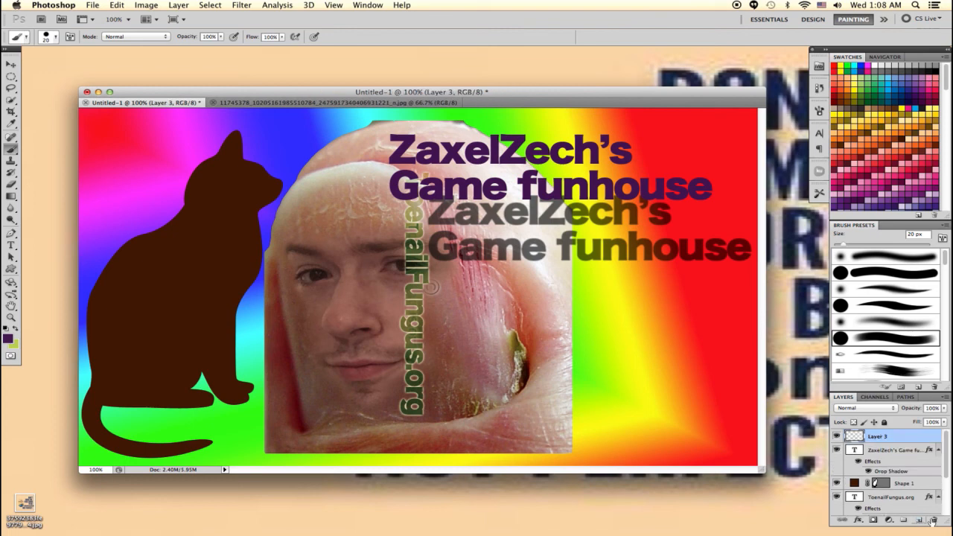
scroll(899, 176, "down", 10)
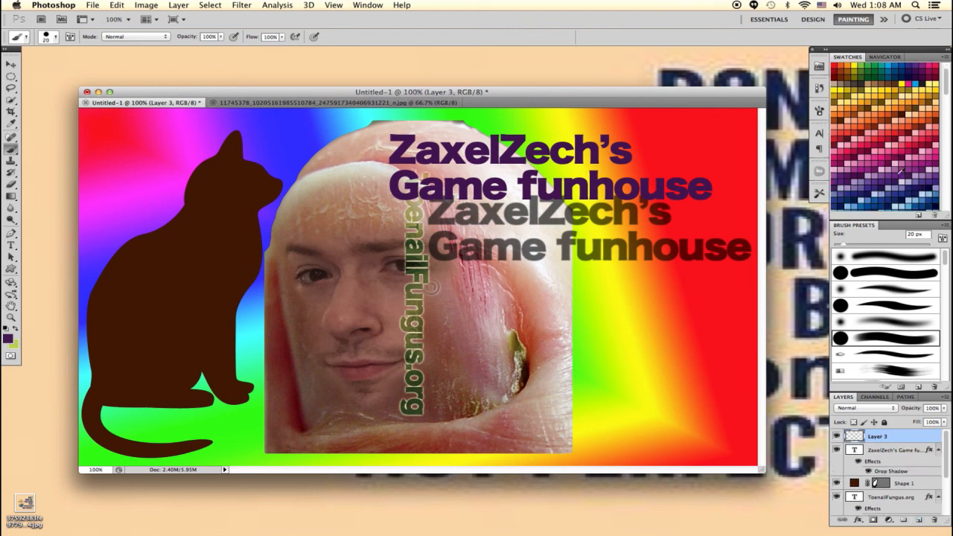
scroll(899, 172, "down", 6)
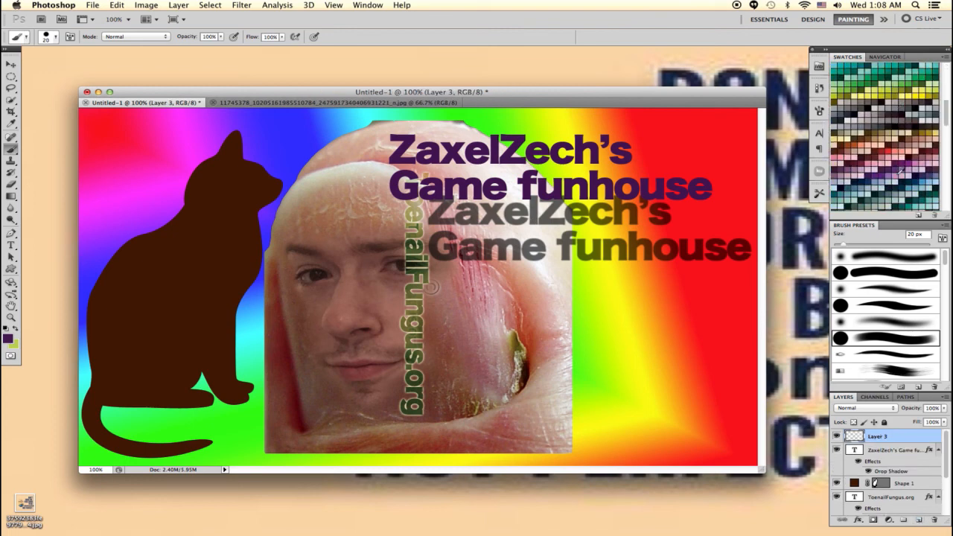
left_click(890, 149)
mouse_move(558, 342)
left_mouse_down()
mouse_move(530, 347)
mouse_move(524, 364)
mouse_move(557, 363)
mouse_move(525, 386)
left_mouse_up()
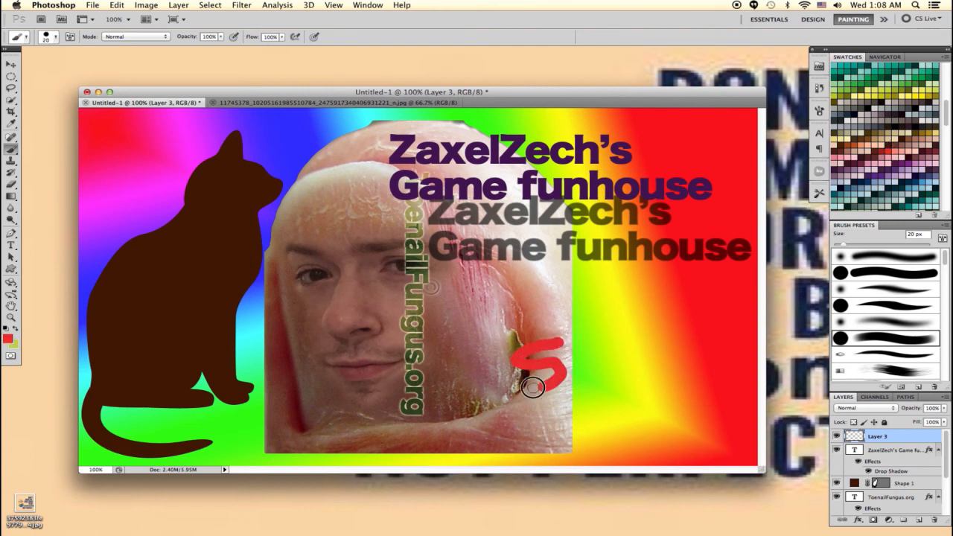
left_click_drag(572, 346, 579, 390)
mouse_move(570, 345)
left_mouse_down()
mouse_move(606, 362)
mouse_move(603, 375)
mouse_move(634, 381)
left_mouse_up()
mouse_move(607, 336)
left_mouse_down()
mouse_move(620, 355)
mouse_move(652, 373)
left_mouse_up()
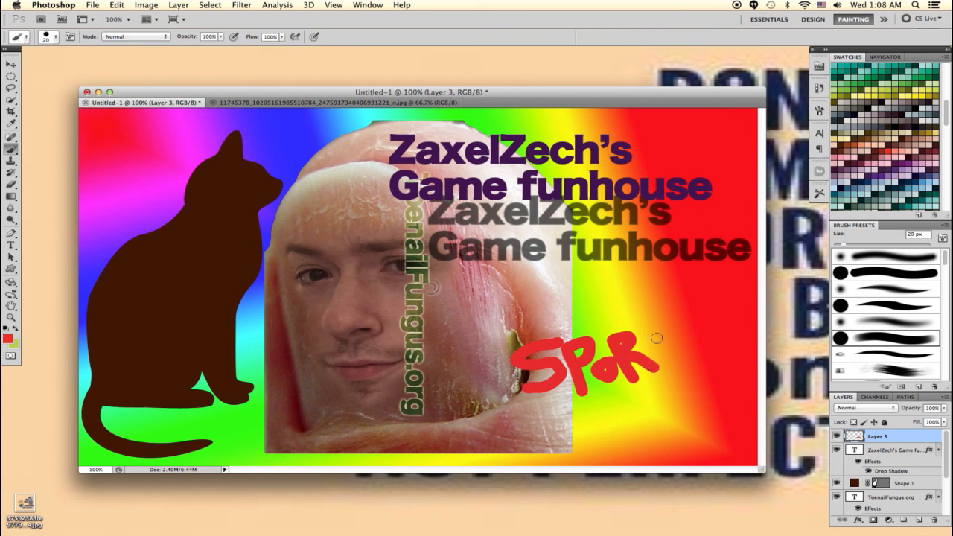
left_click_drag(658, 335, 675, 386)
mouse_move(700, 338)
left_mouse_down()
mouse_move(675, 365)
mouse_move(719, 379)
left_mouse_up()
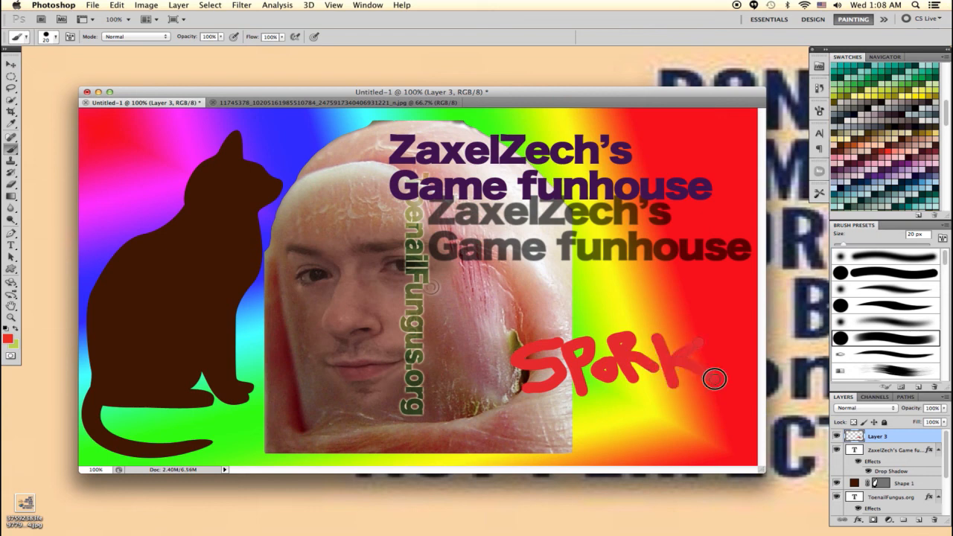
- Hand-letter "BOT" with a heart in red below "SPORK", and dab a red eye on the cat's head
left_click_drag(532, 407, 531, 451)
mouse_move(530, 406)
left_mouse_down()
mouse_move(536, 447)
mouse_move(535, 412)
mouse_move(539, 430)
mouse_move(569, 432)
mouse_move(532, 450)
left_mouse_up()
mouse_move(607, 420)
left_mouse_down()
mouse_move(626, 396)
mouse_move(645, 393)
mouse_move(646, 437)
mouse_move(678, 432)
mouse_move(670, 408)
mouse_move(688, 418)
mouse_move(713, 401)
mouse_move(712, 425)
mouse_move(687, 443)
left_mouse_up()
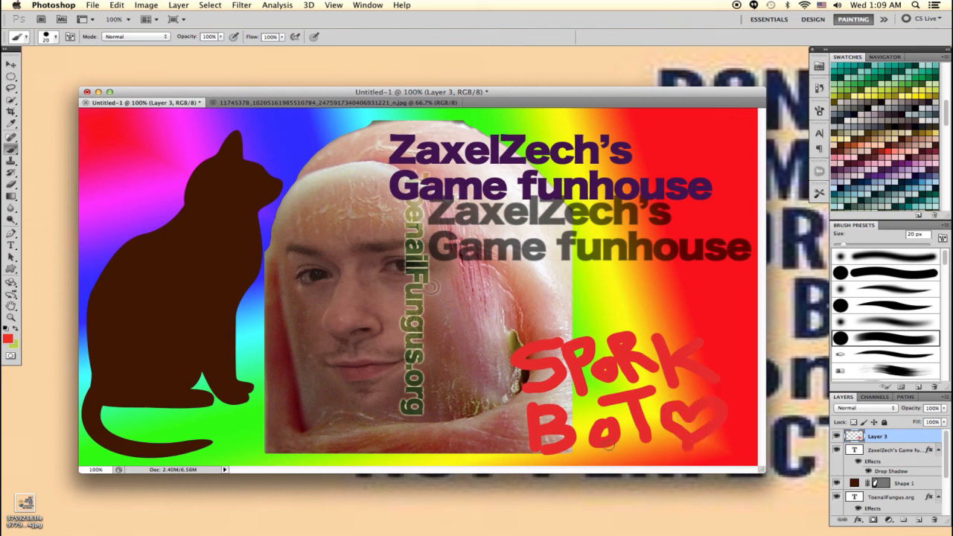
left_click(251, 176)
- Save the composite to the Desktop as a JPEG copy named "thumbnail"
left_click(92, 5)
left_click(134, 167)
mouse_move(617, 523)
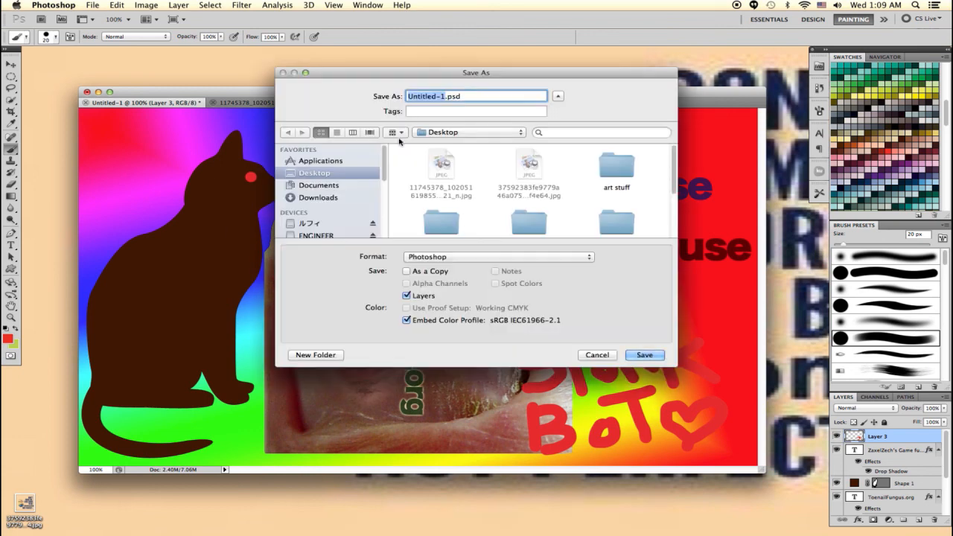
left_click(511, 262)
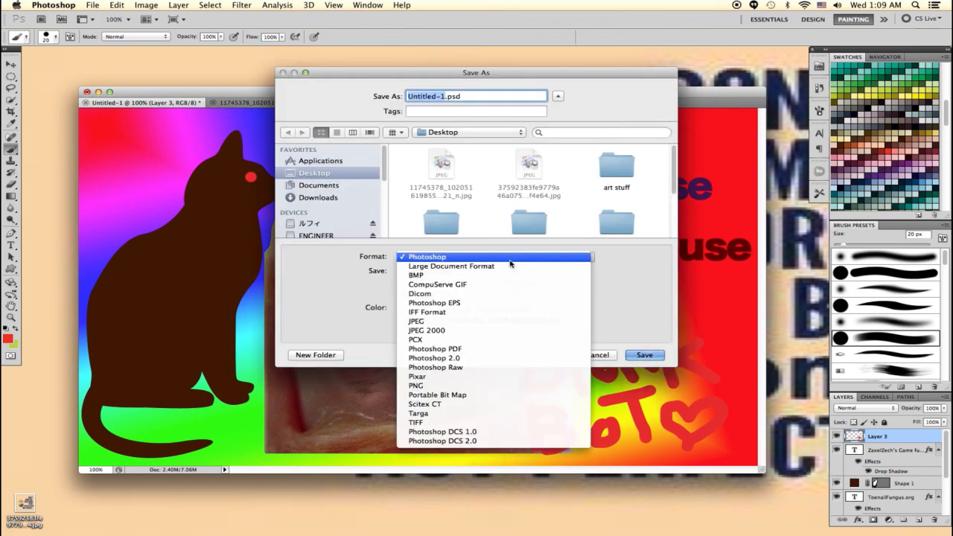
left_click(480, 321)
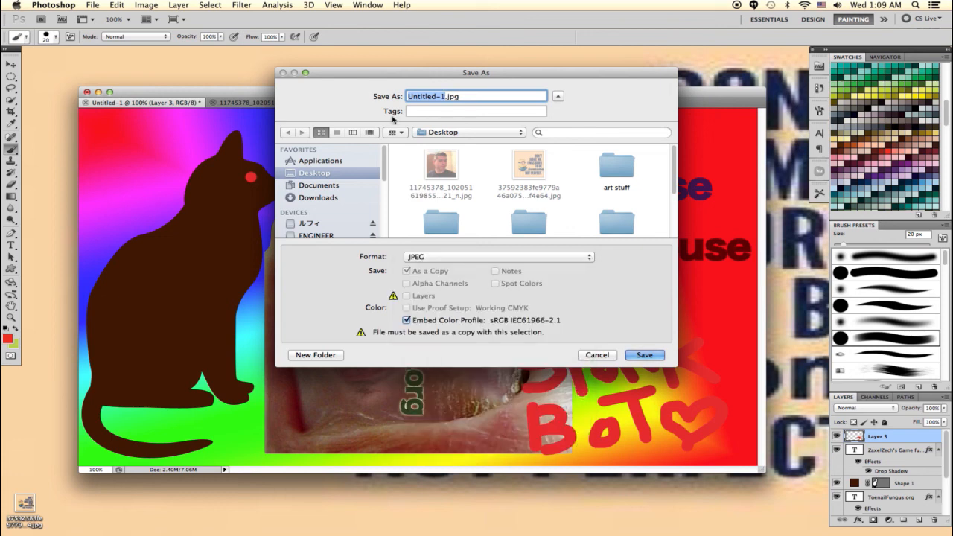
type("thumbnail")
key("Return")
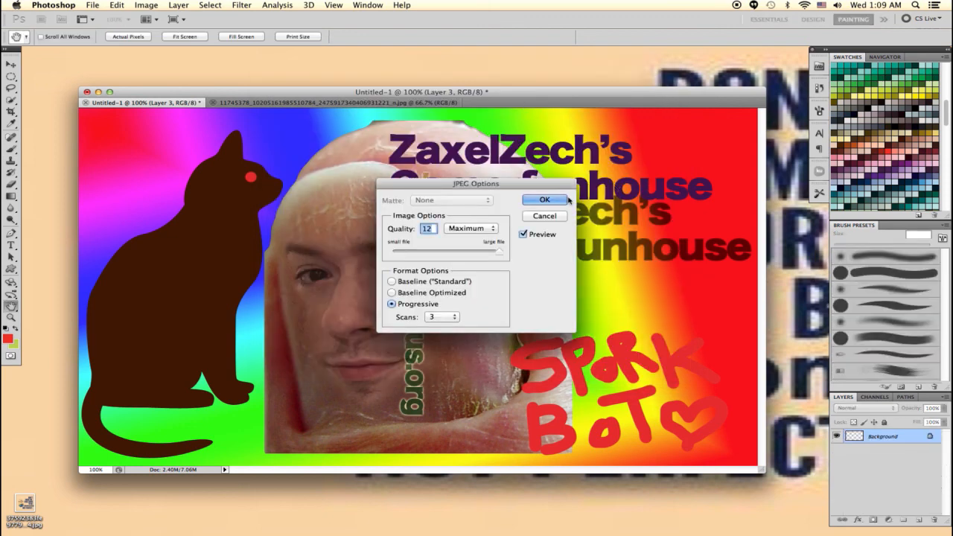
- Set the JPEG quality to 12 (Maximum) and accept the export options
left_click(439, 251)
left_click_drag(439, 253, 517, 259)
left_click(552, 201)
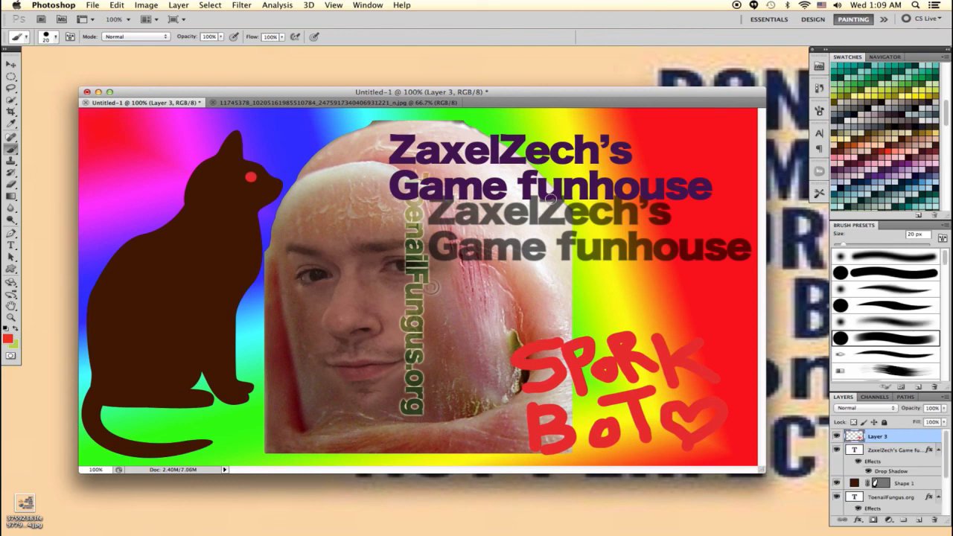